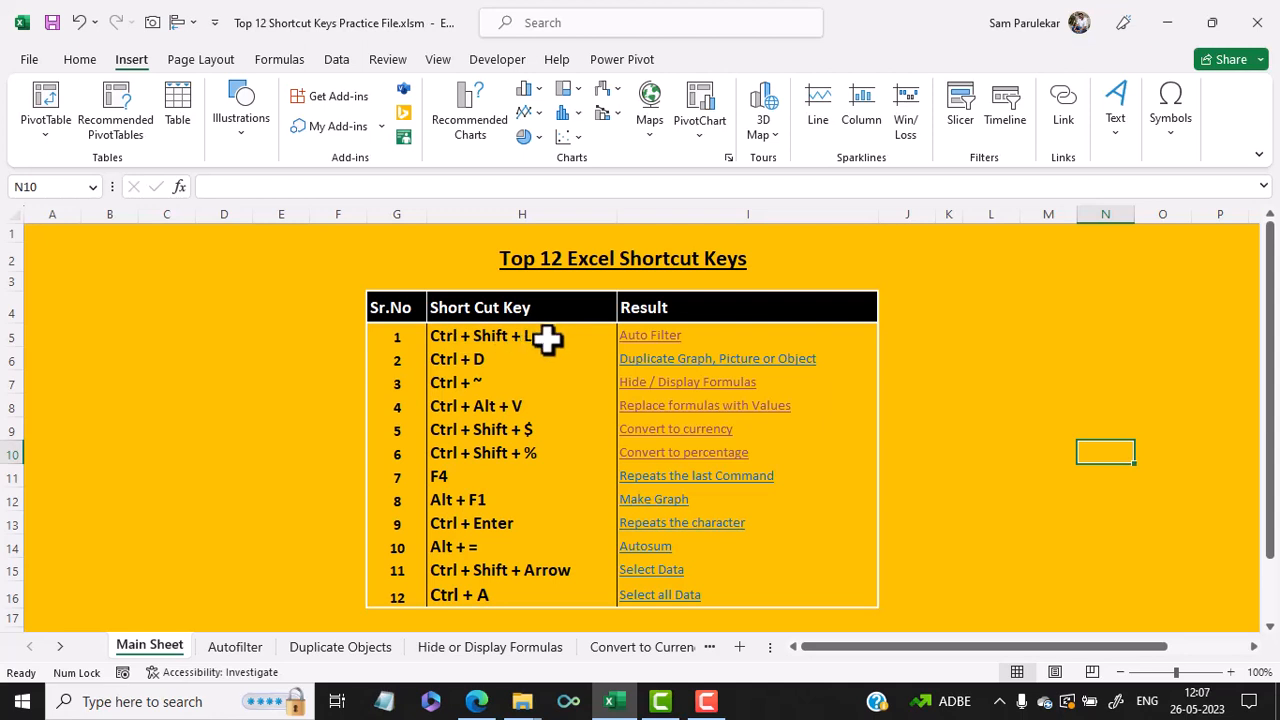
- Open the Autofilter sheet from its link and autofit the widths of columns A, B and C
left_click(649, 340)
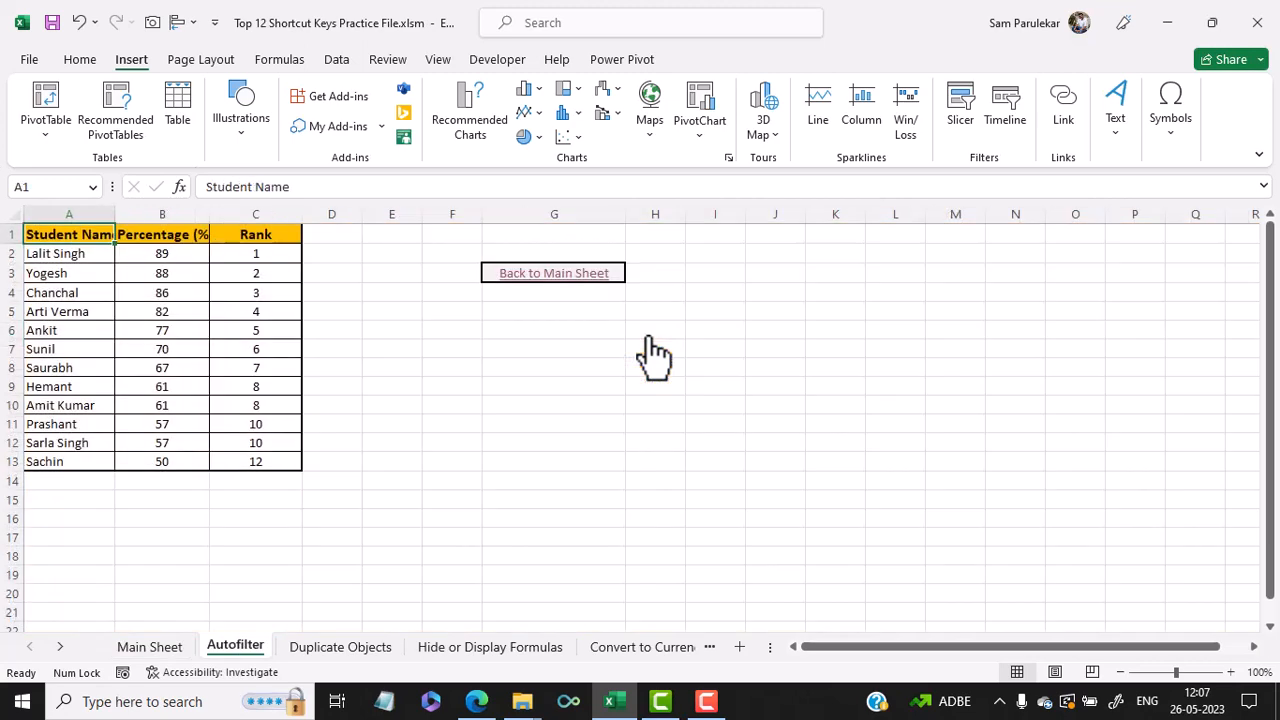
double_click(115, 209)
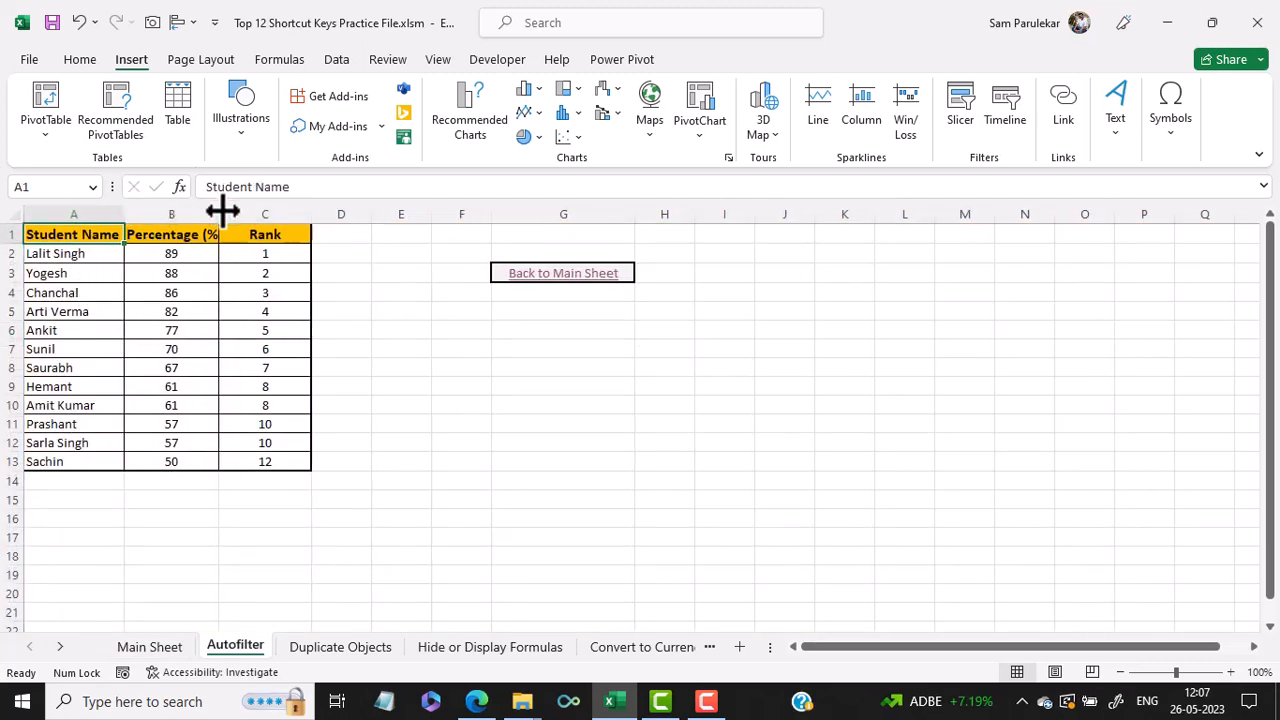
double_click(219, 210)
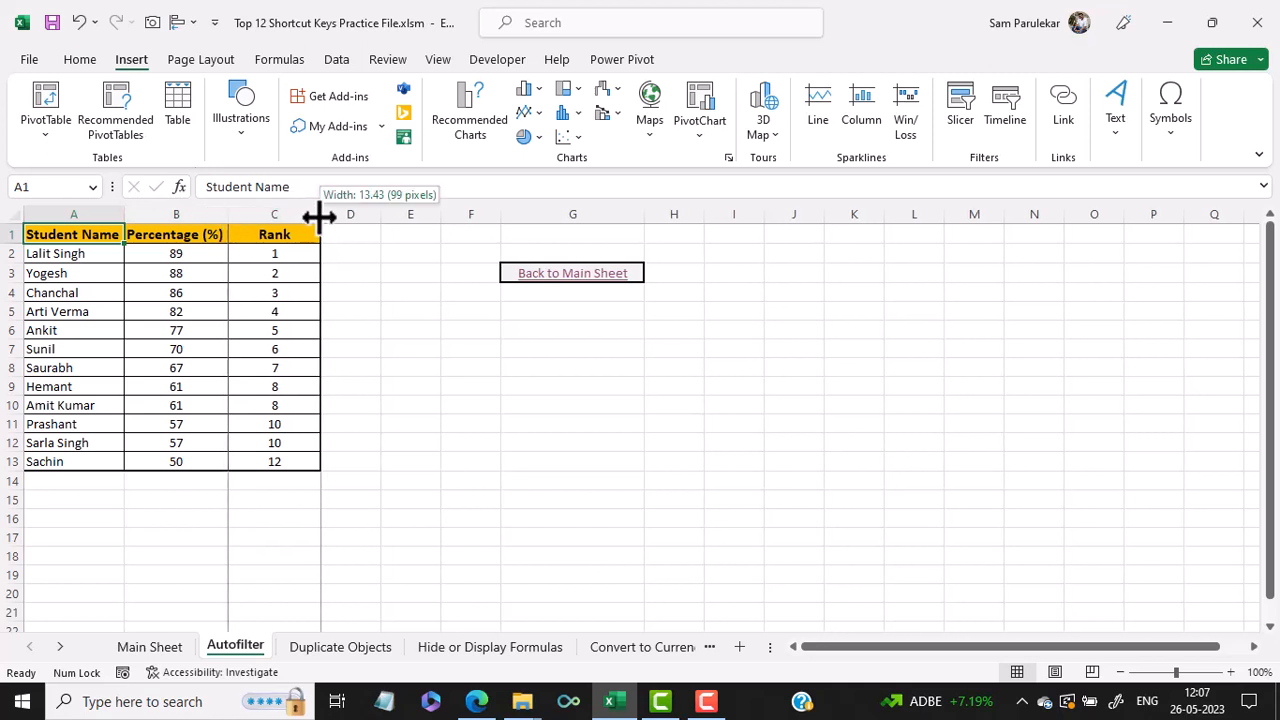
double_click(319, 215)
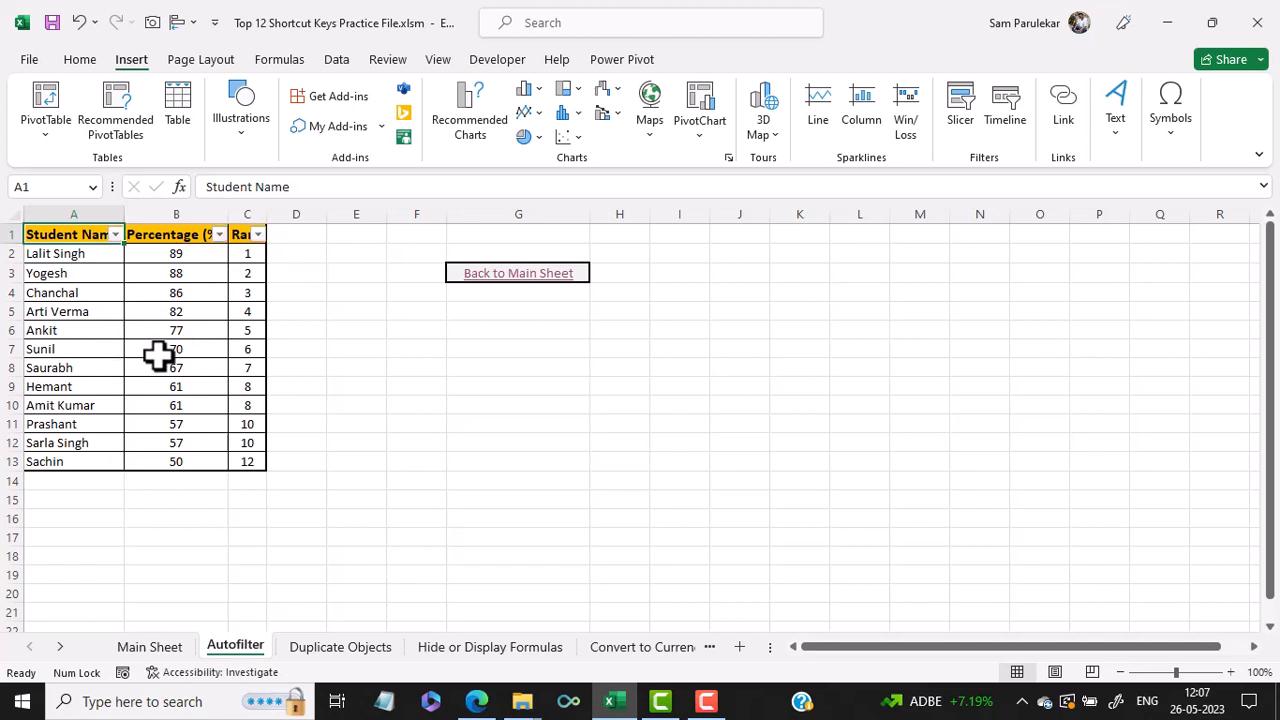
- Open the Percentage (%) and Rank filter dropdowns to examine their sort and filter options
left_click(219, 234)
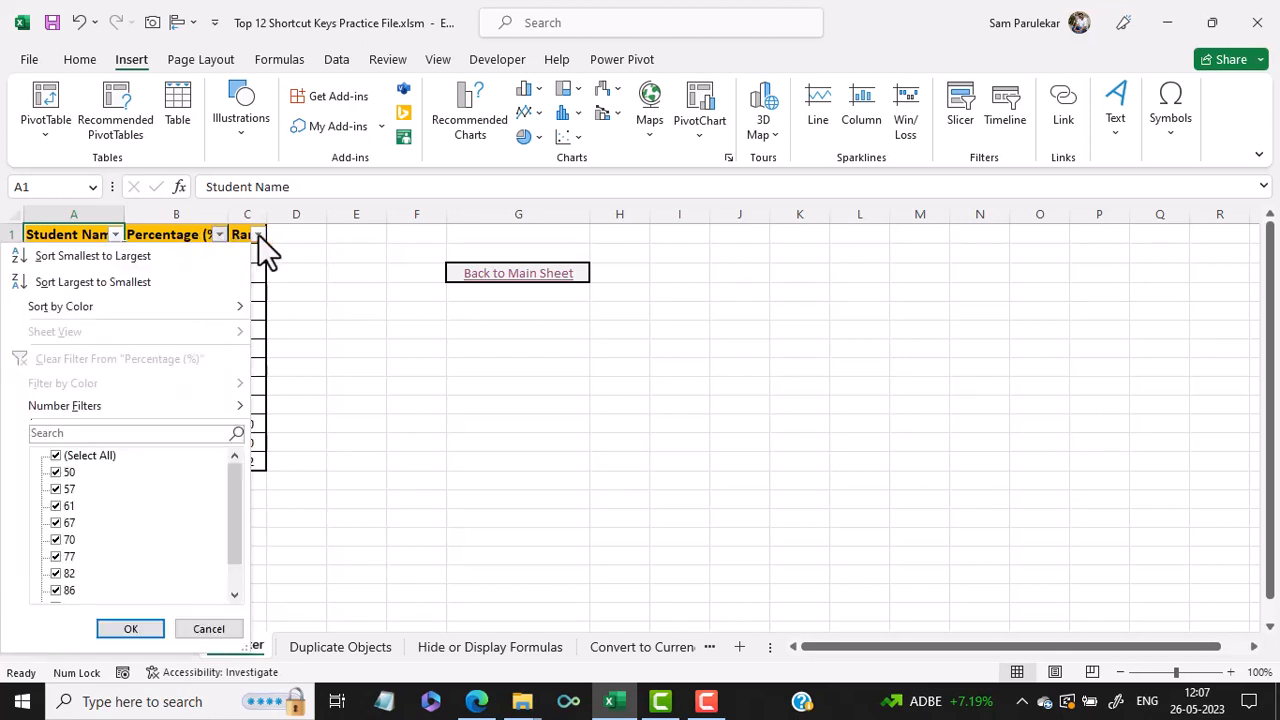
left_click(258, 244)
left_click(258, 236)
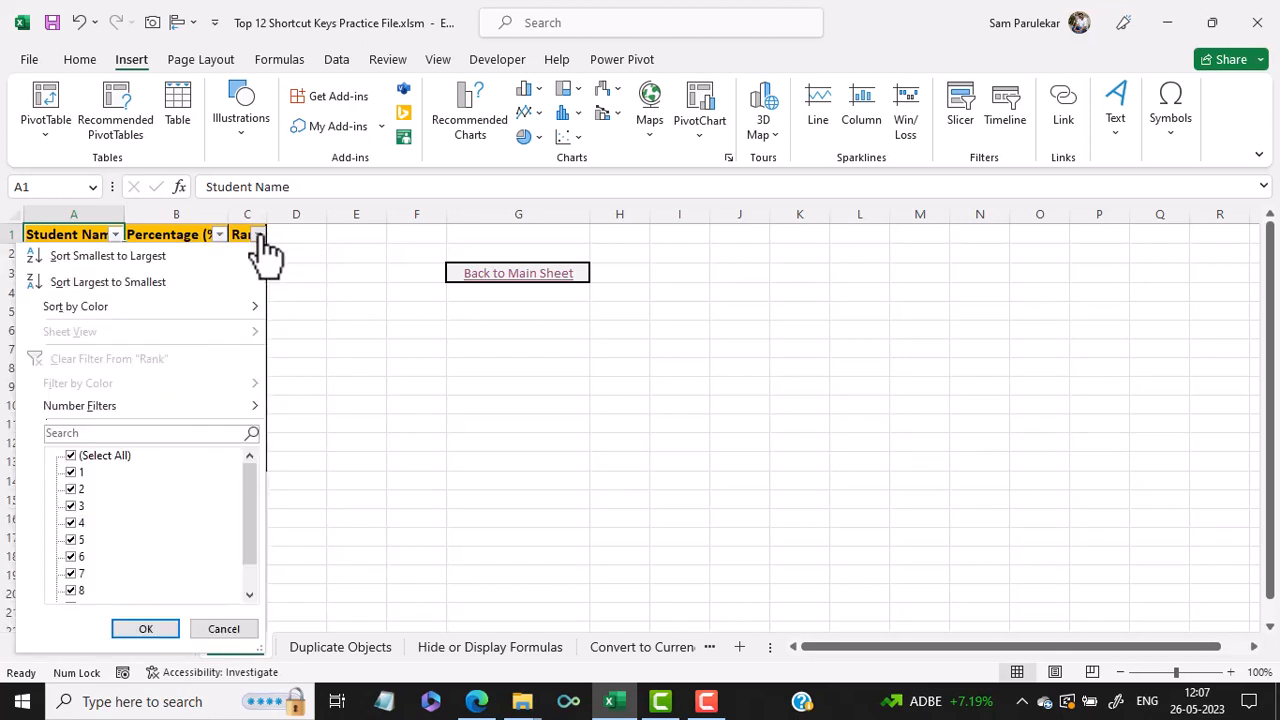
left_click(344, 261)
- Return to the Main Sheet and open the Duplicate Graph, Picture or Object sheet from its link
left_click(219, 273)
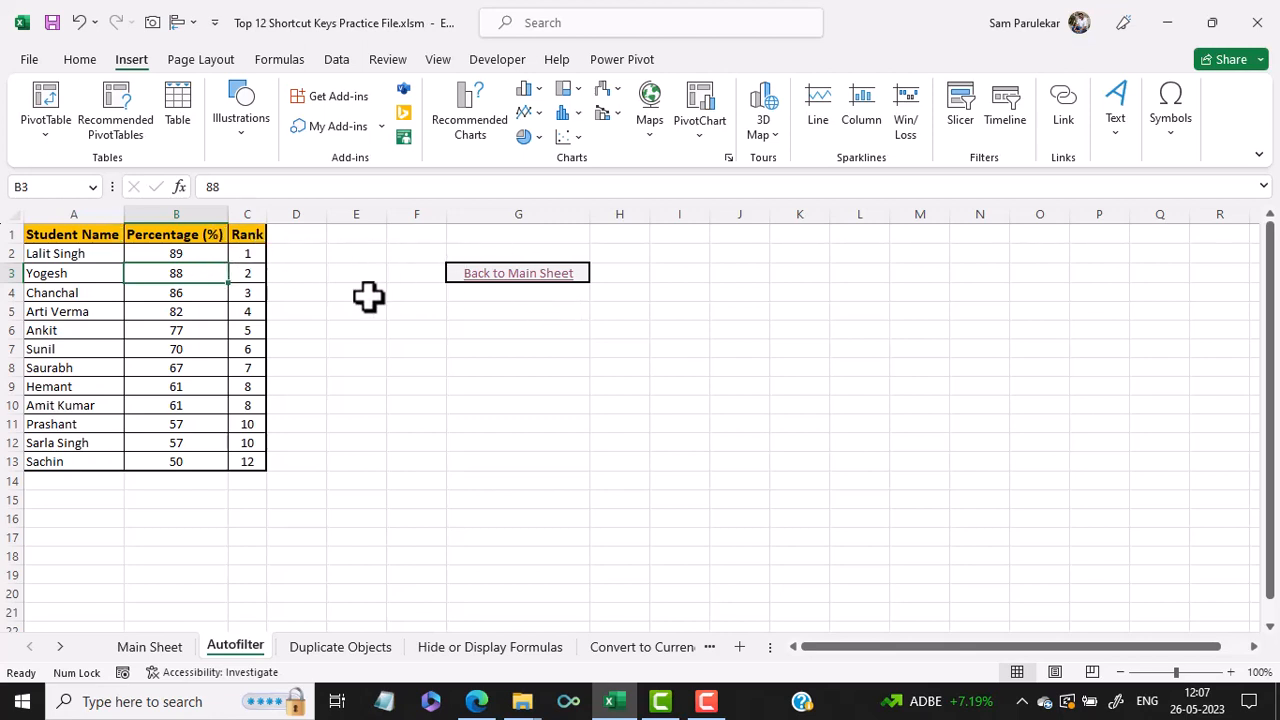
left_click(520, 277)
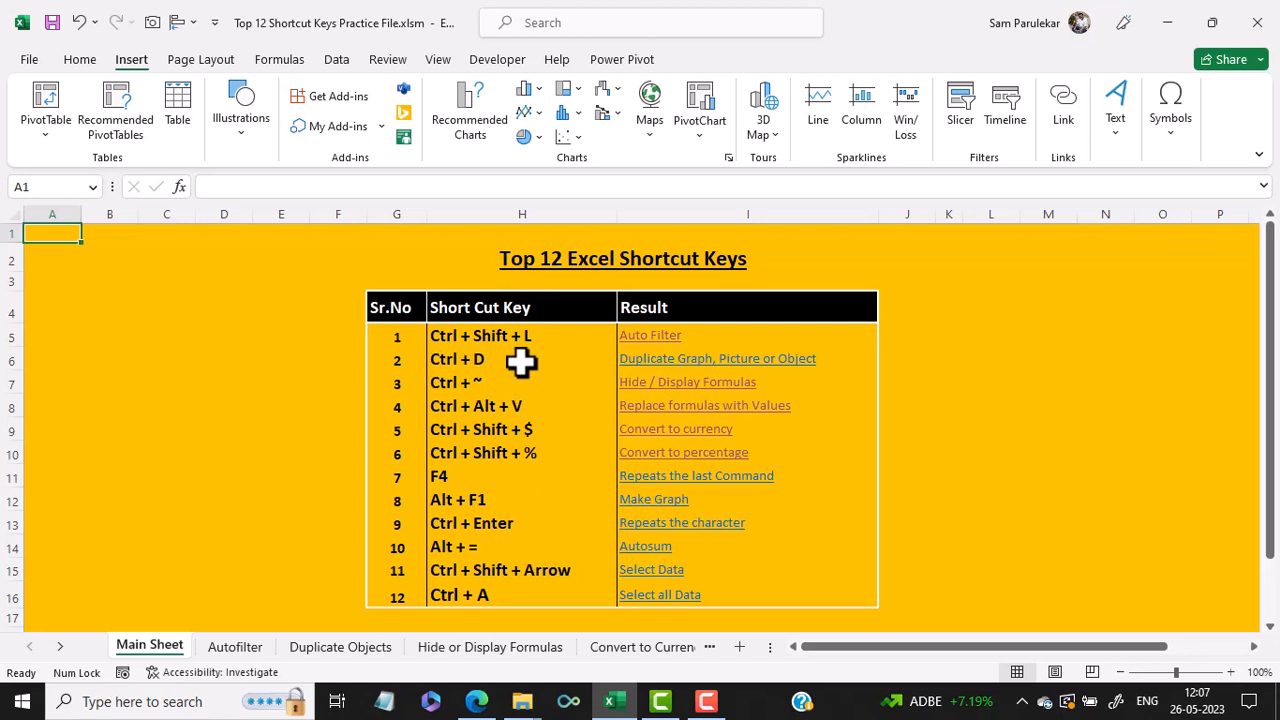
left_click(729, 360)
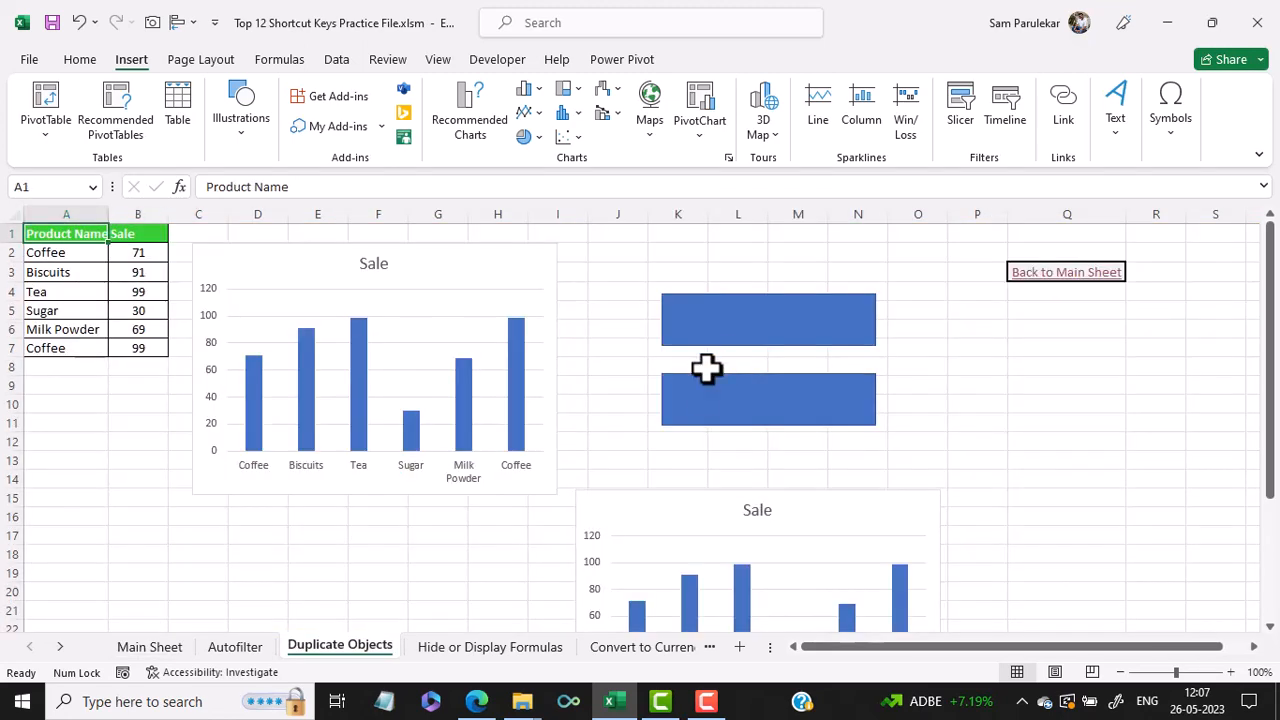
- Duplicate the upper Sale chart and move the copy below the original, around row 16
scroll(700, 372, "down", 1)
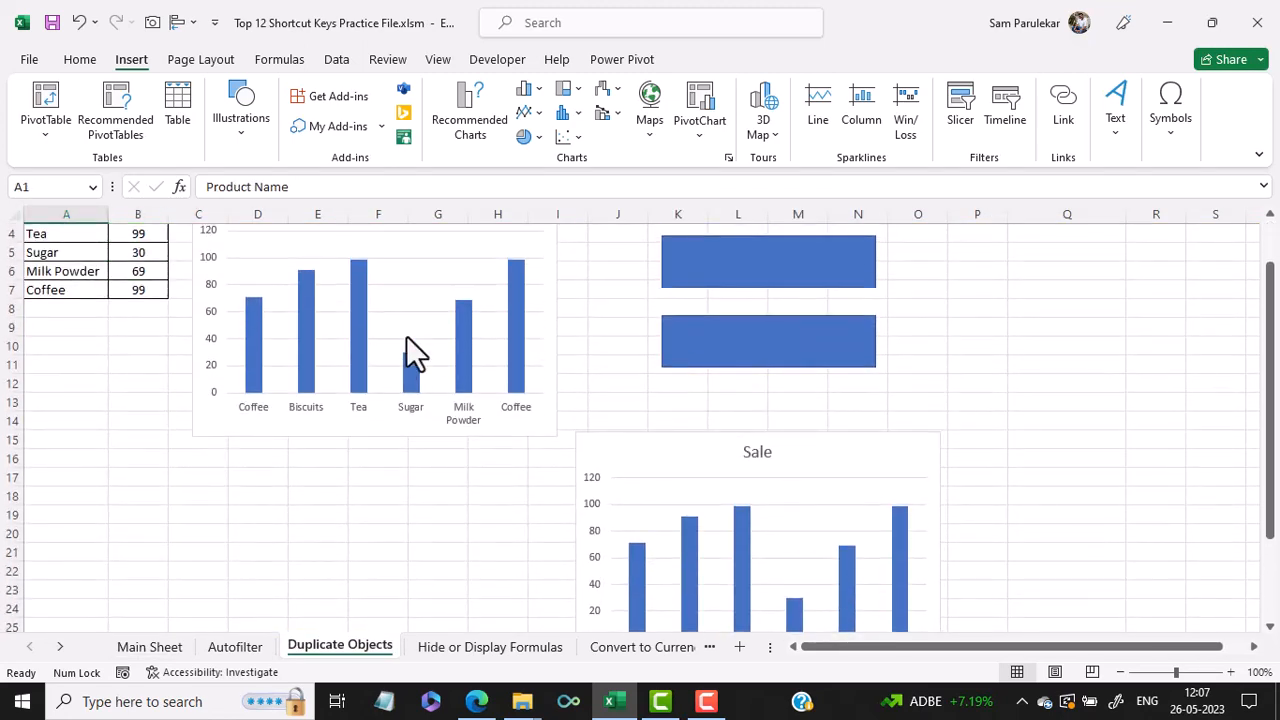
left_click(413, 323)
scroll(413, 321, "up", 1)
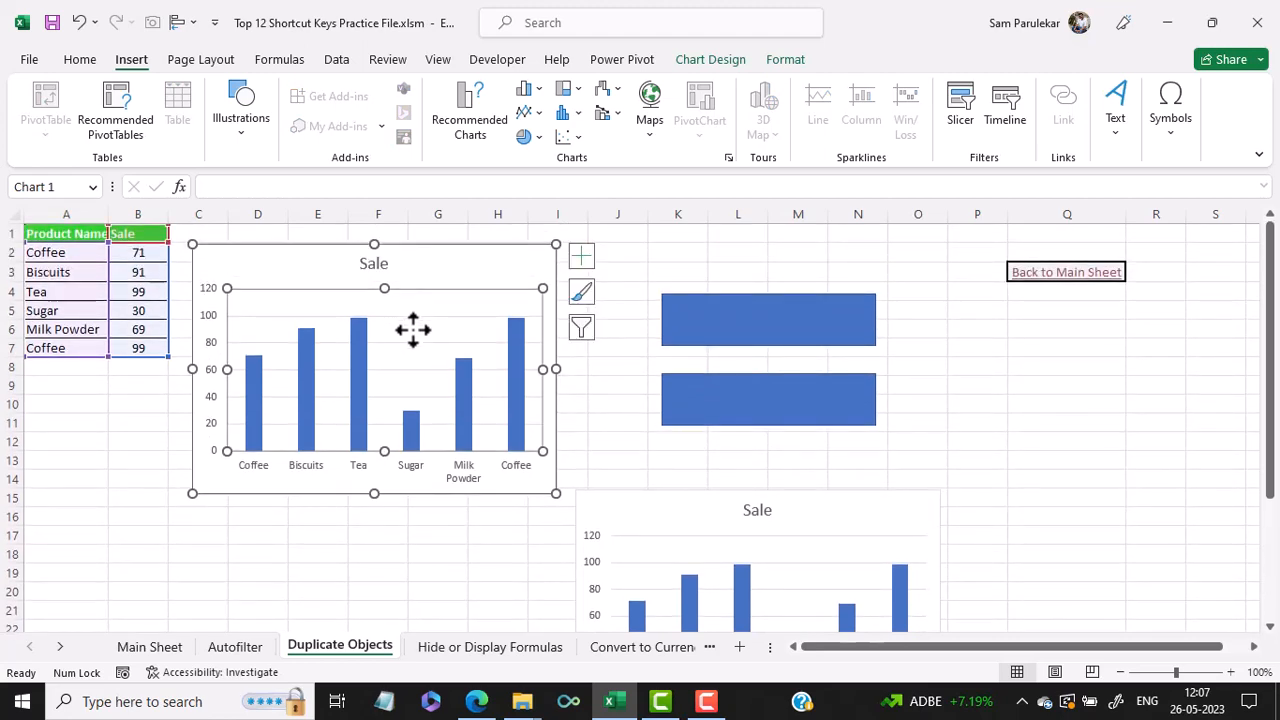
key("ctrl+d")
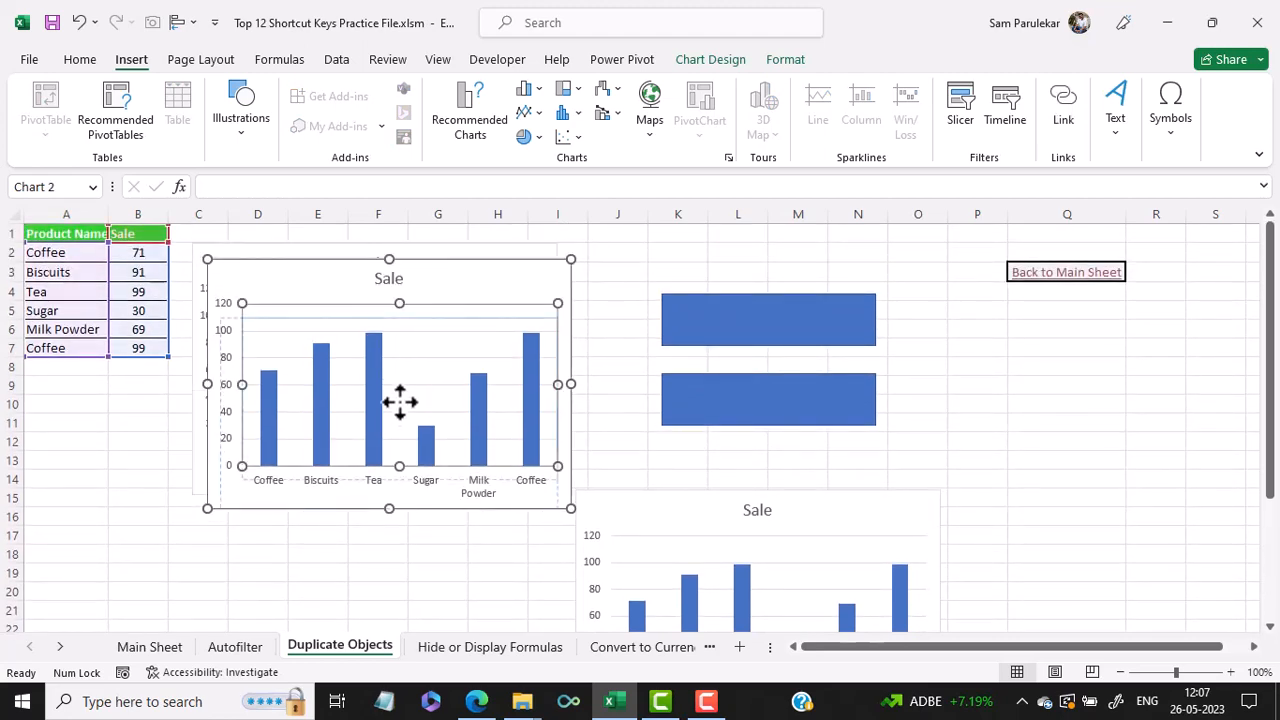
left_click_drag(451, 268, 411, 524)
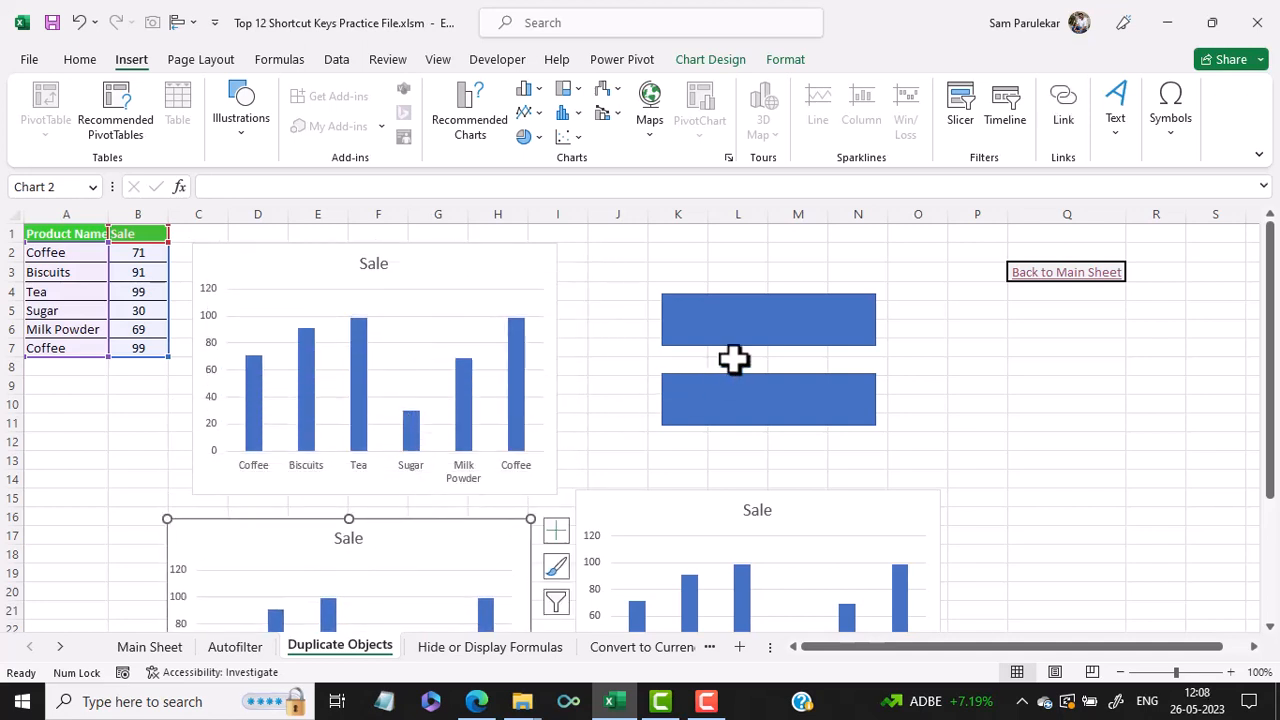
- Duplicate the upper blue rectangle and move the copy to the right, near columns O to Q
left_click(746, 332)
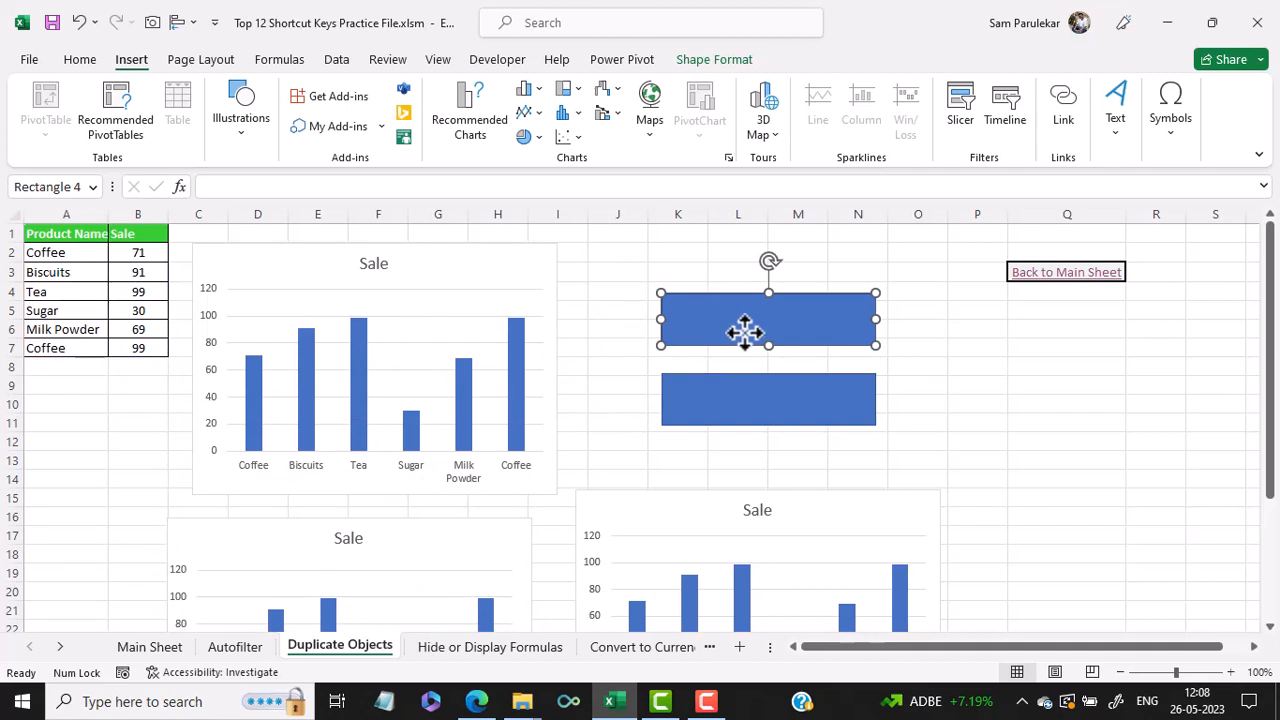
left_click_drag(746, 332, 1051, 378)
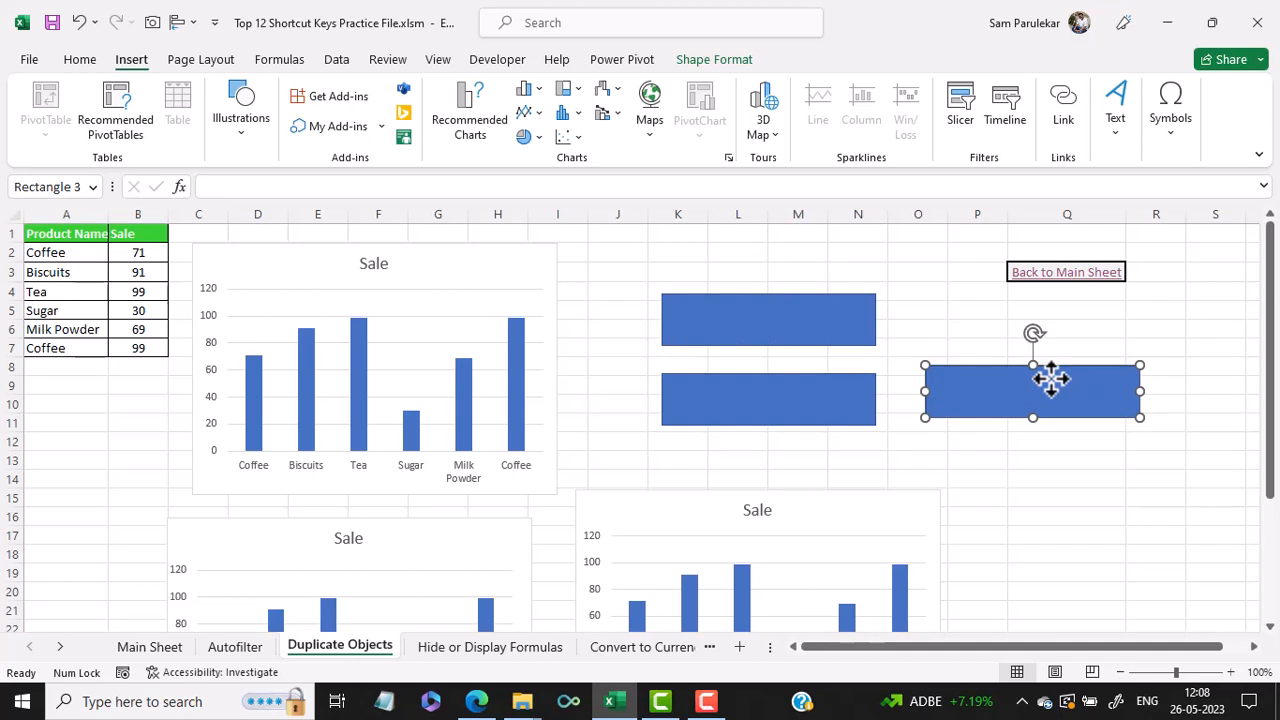
- Return to the Main Sheet and open the Hide / Display Formulas sheet from its link
left_click(1095, 273)
left_click(1095, 273)
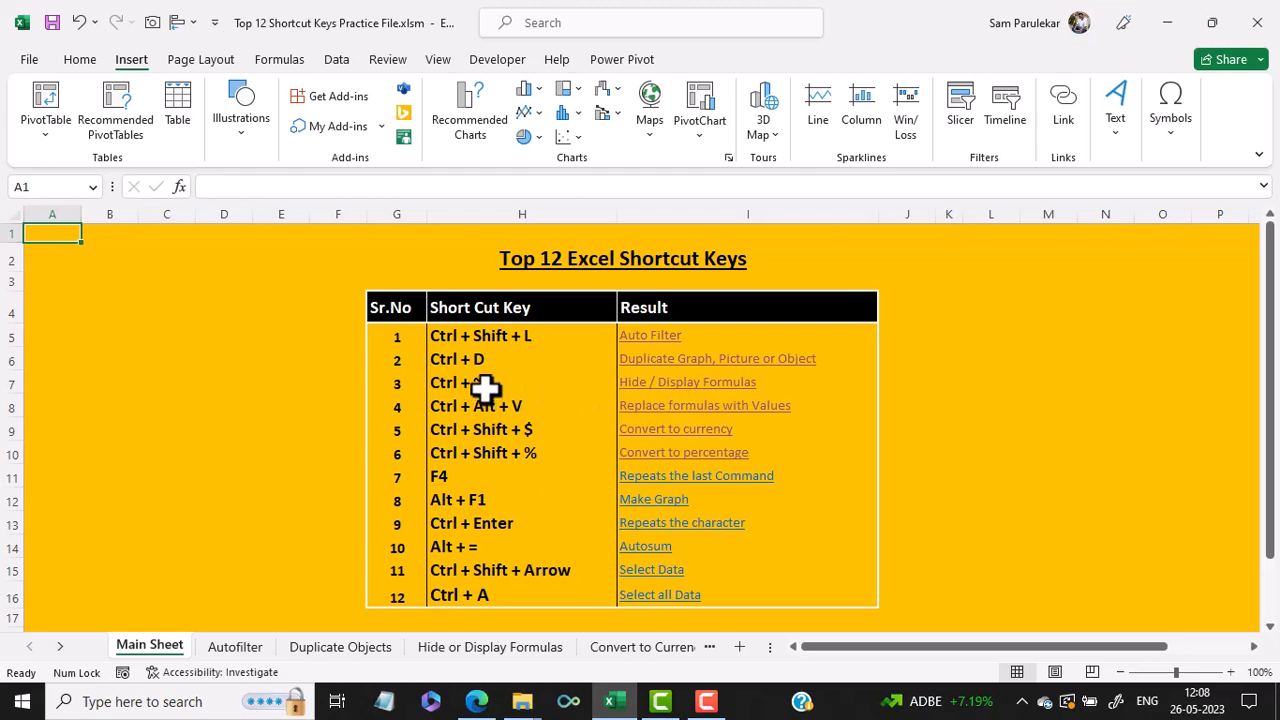
left_click(703, 384)
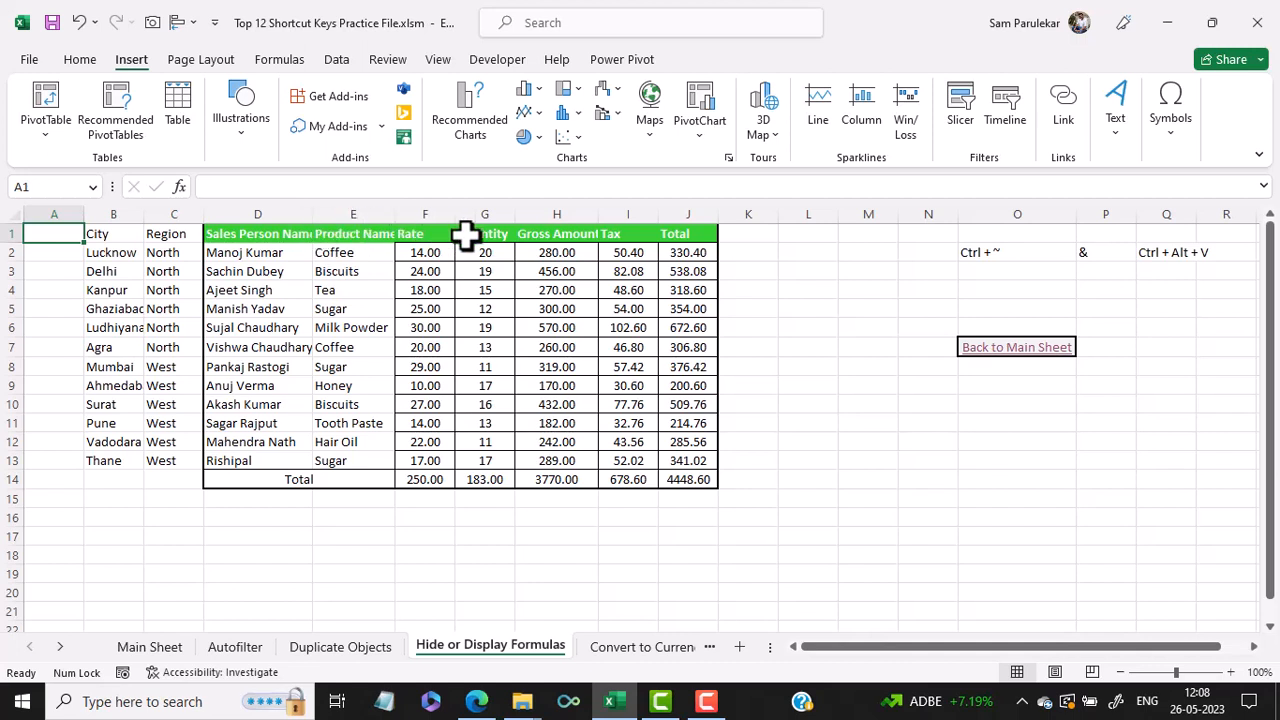
- Select the first Tax cell and display all formulas on the sheet, scrolling to view them
left_click(624, 250)
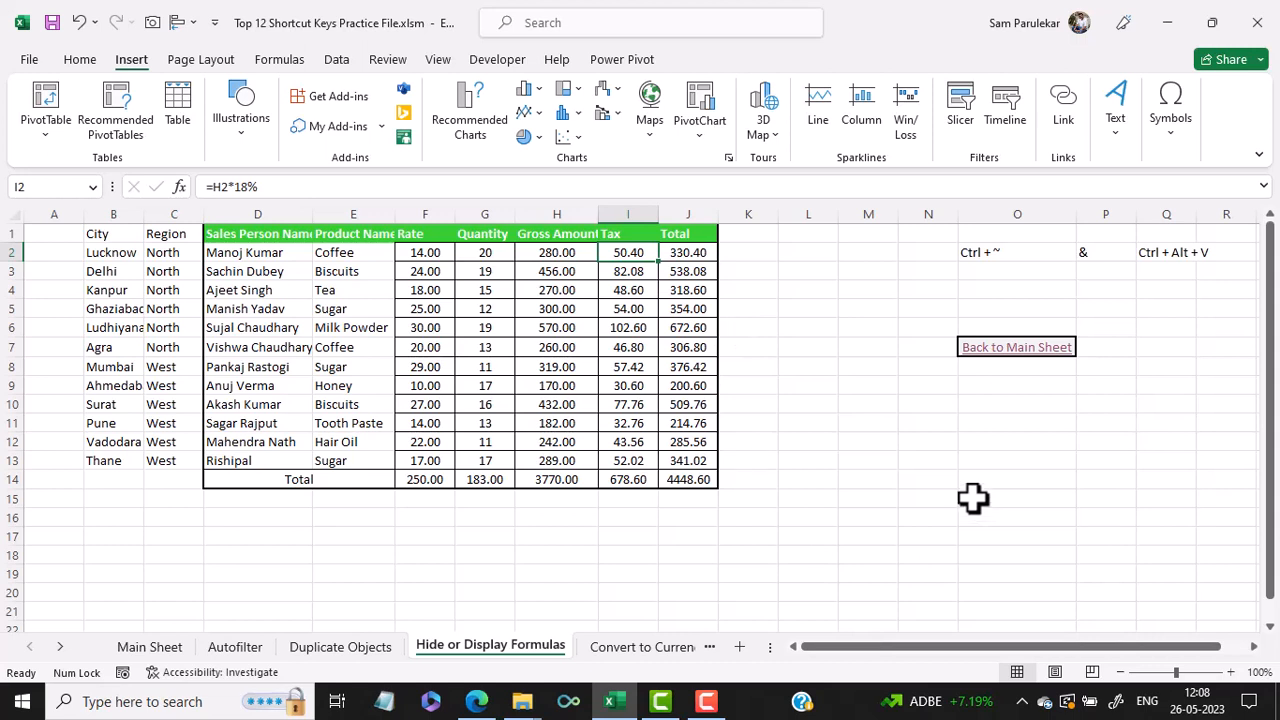
key("ctrl+grave")
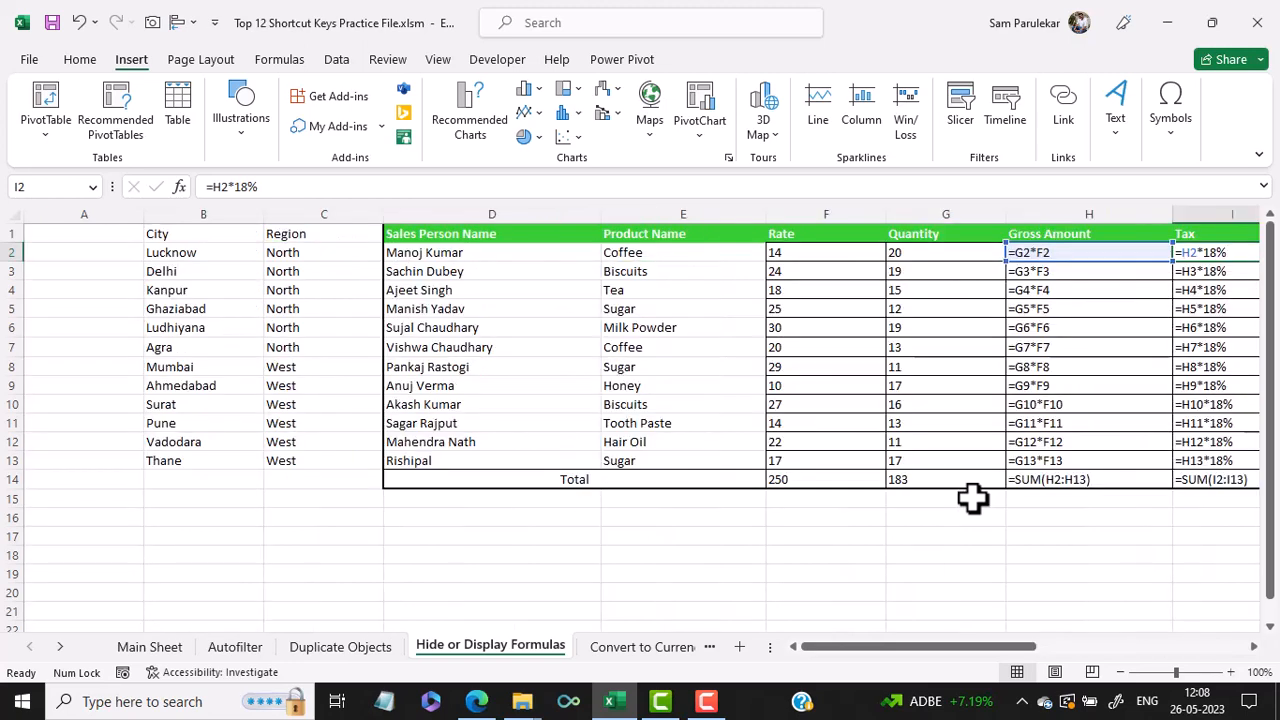
left_click_drag(975, 648, 1056, 648)
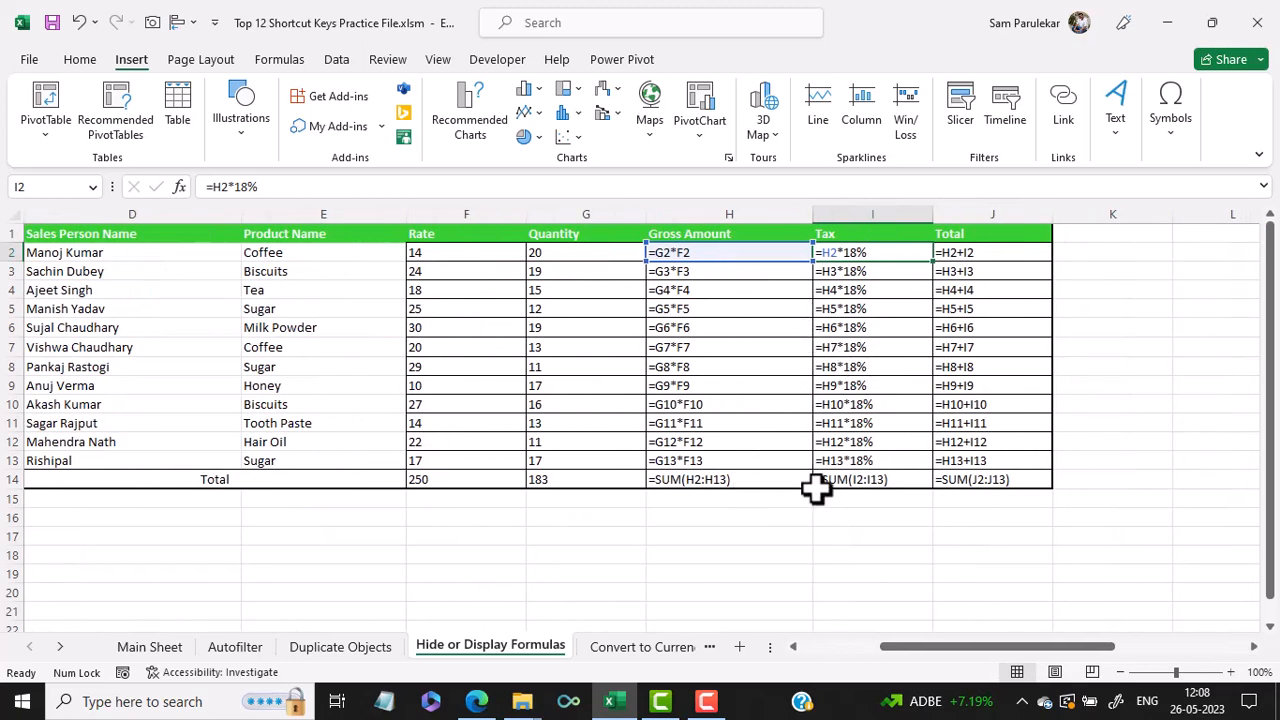
- Hide the formulas again so the sheet shows calculated values
left_click(828, 538)
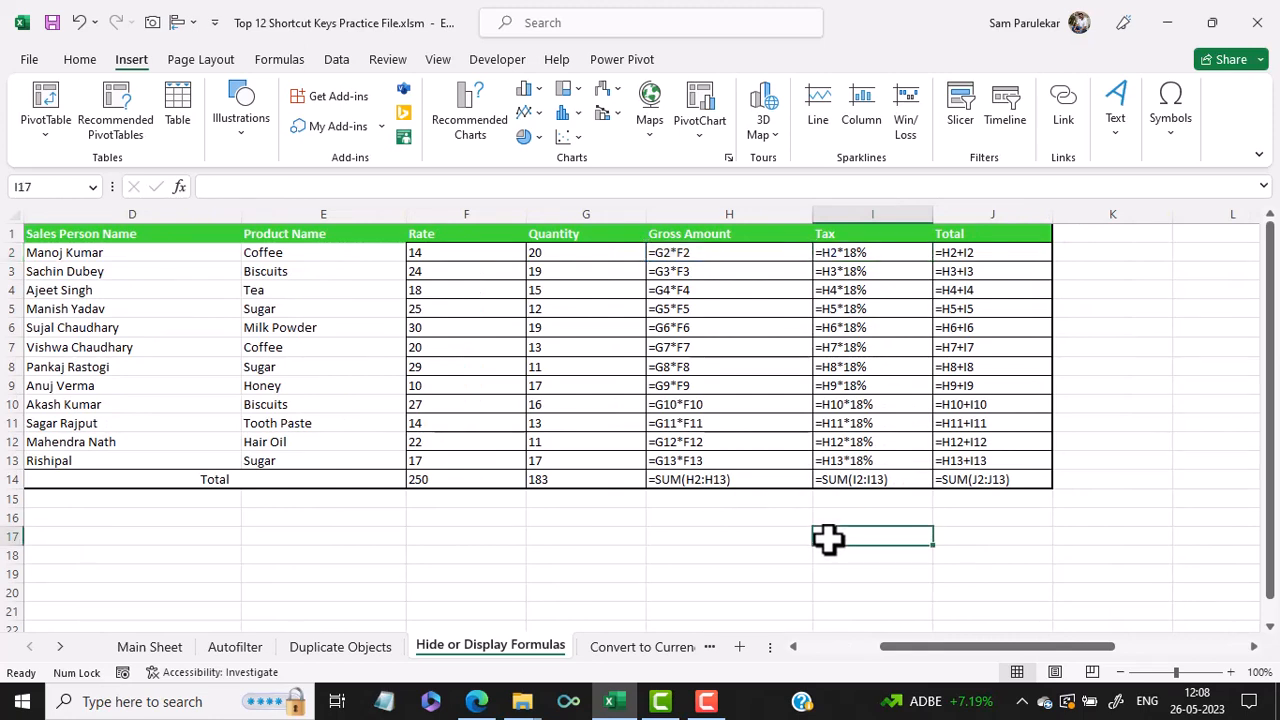
key("ctrl+grave")
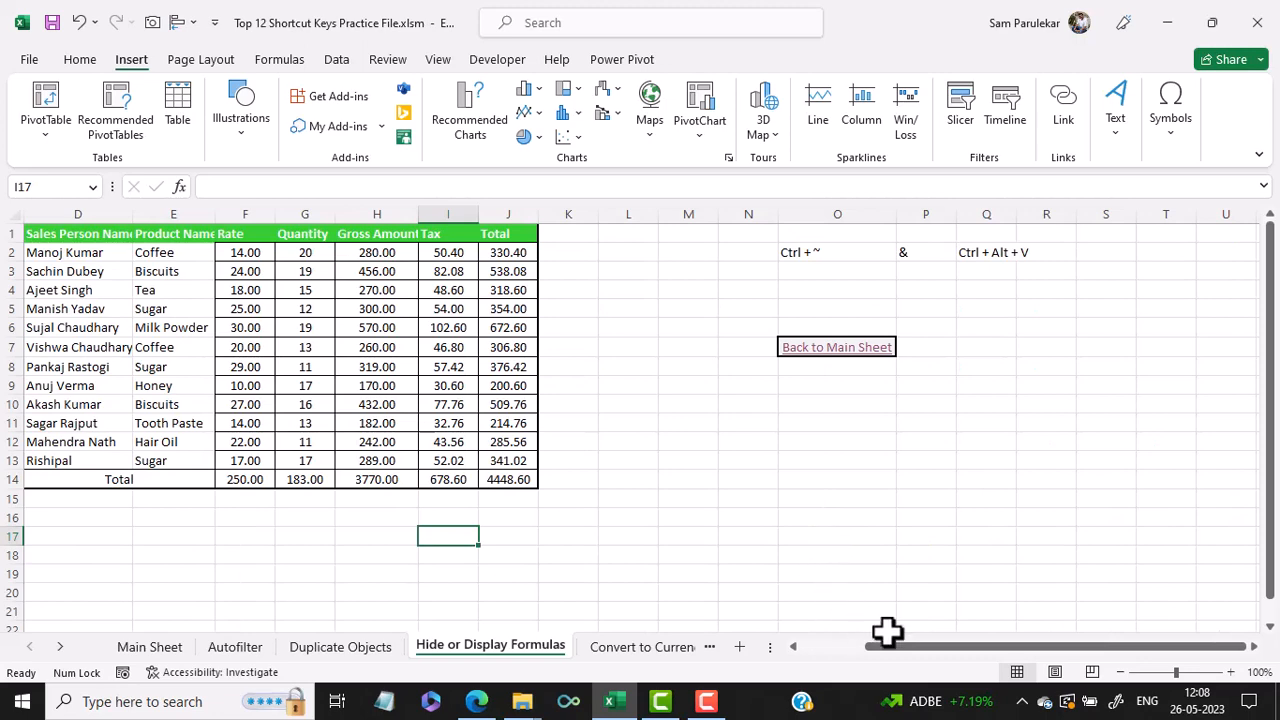
left_click_drag(889, 646, 862, 648)
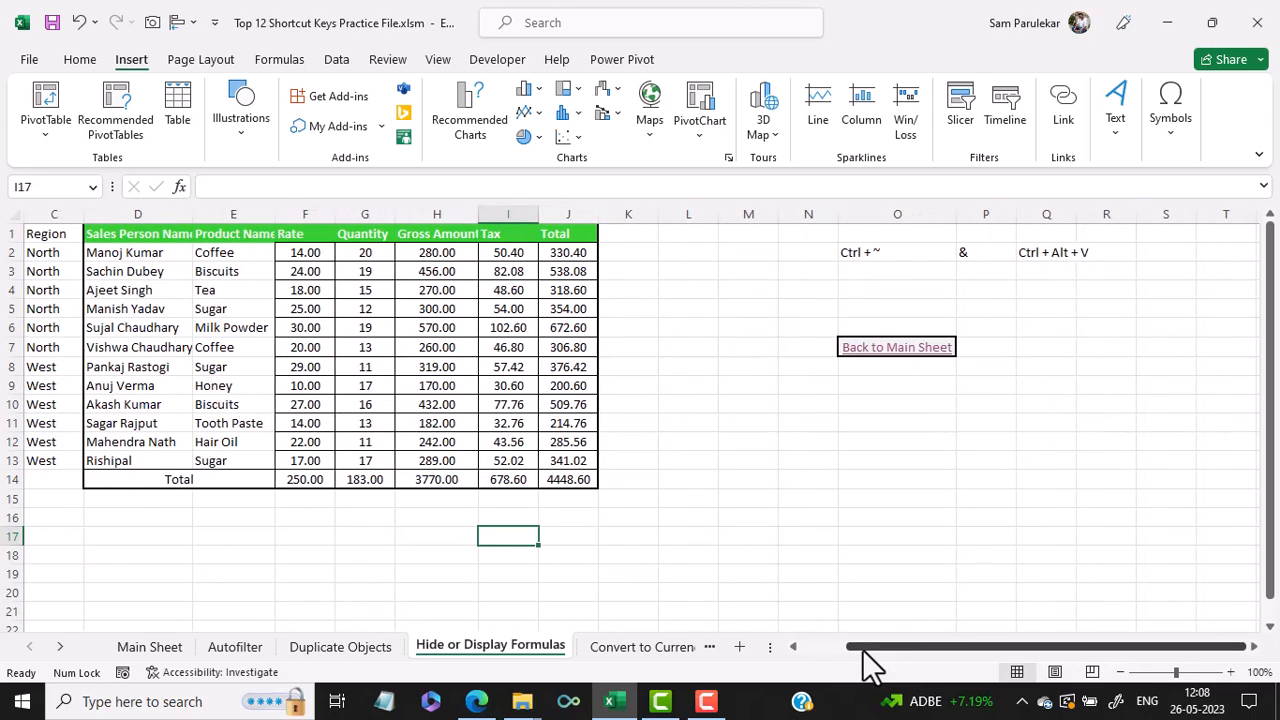
- Return to the Main Sheet and open the Replace formulas with Values link
left_click(908, 350)
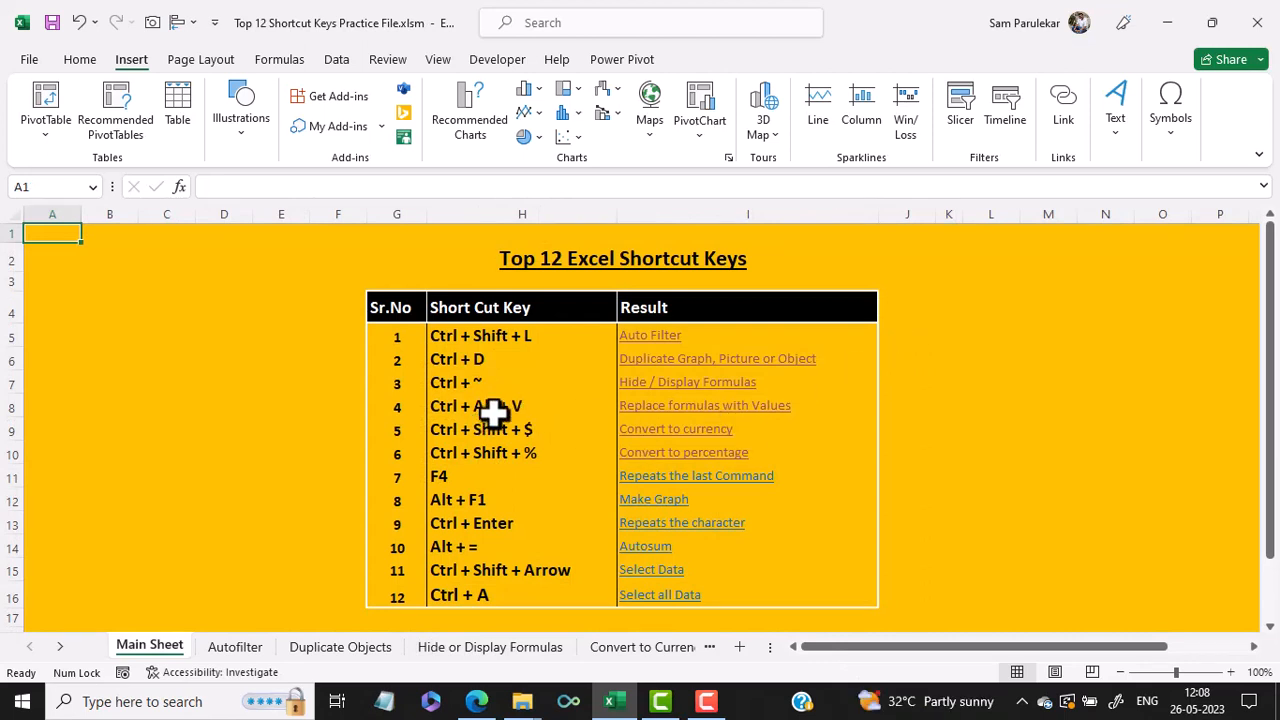
left_click(785, 406)
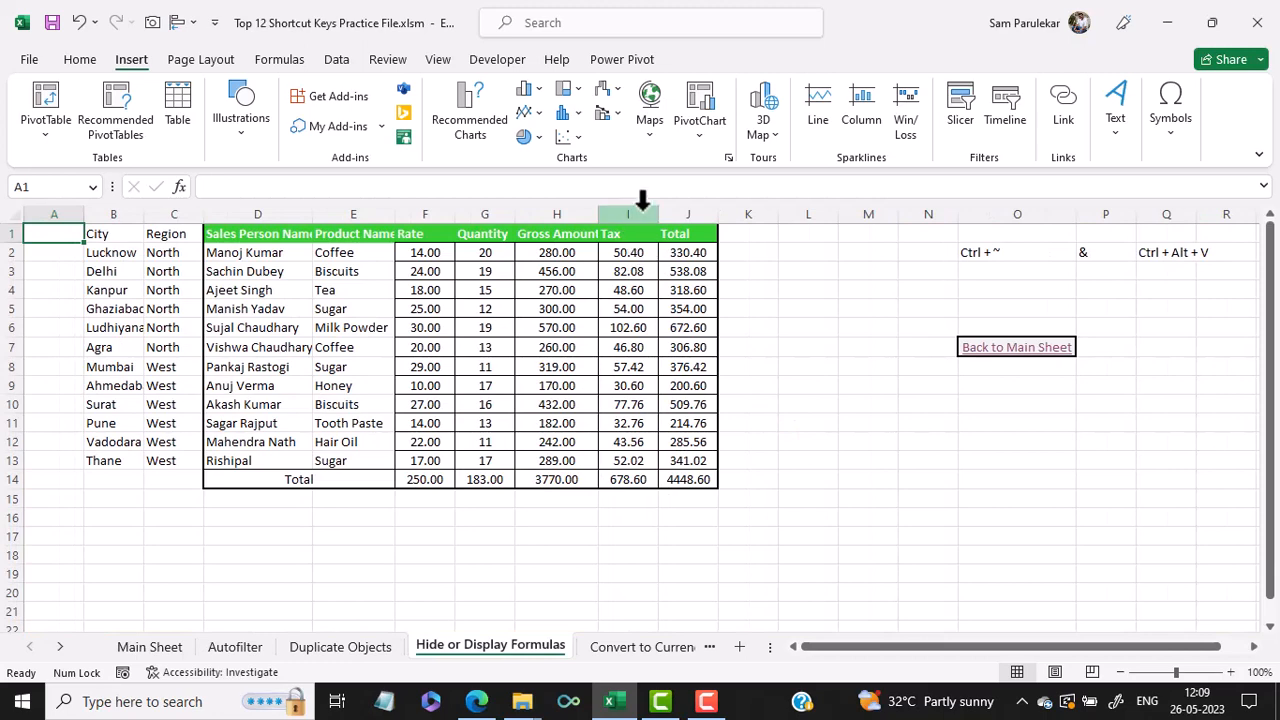
- Copy the table range B1:J14 and paste it onto itself as Values only with Paste Special
left_click(638, 213)
left_click(640, 255)
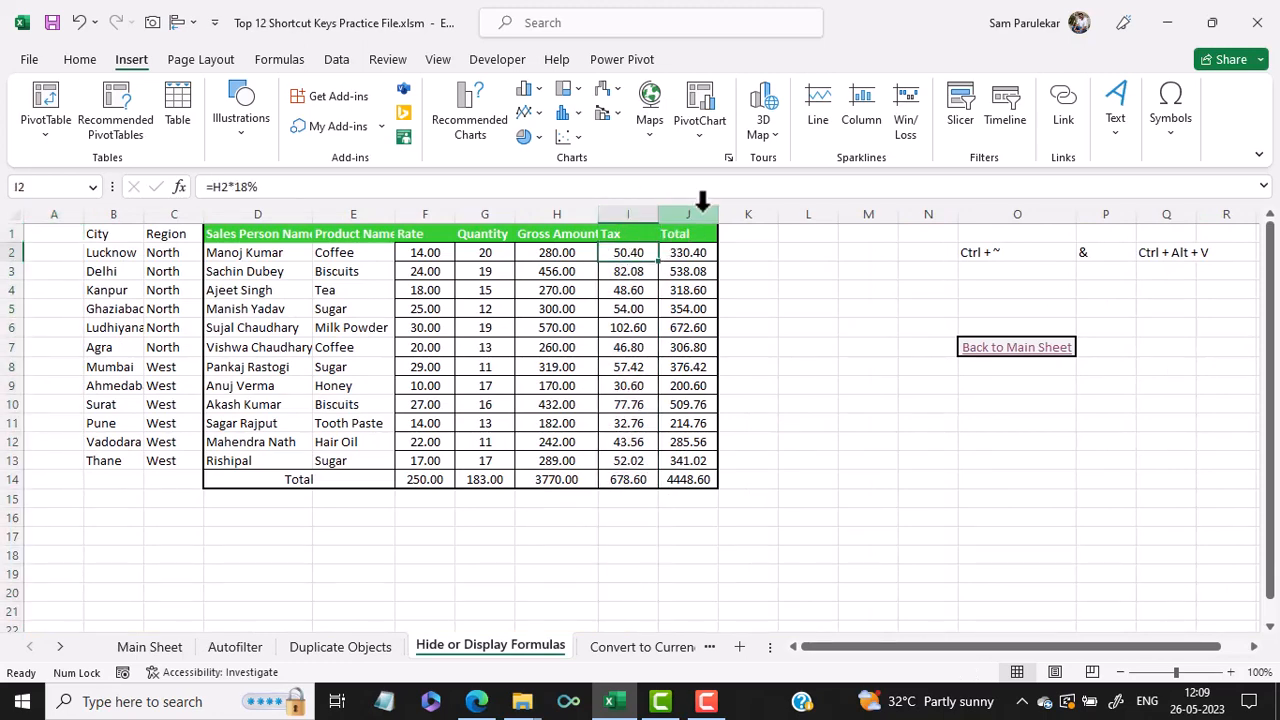
left_click(700, 210)
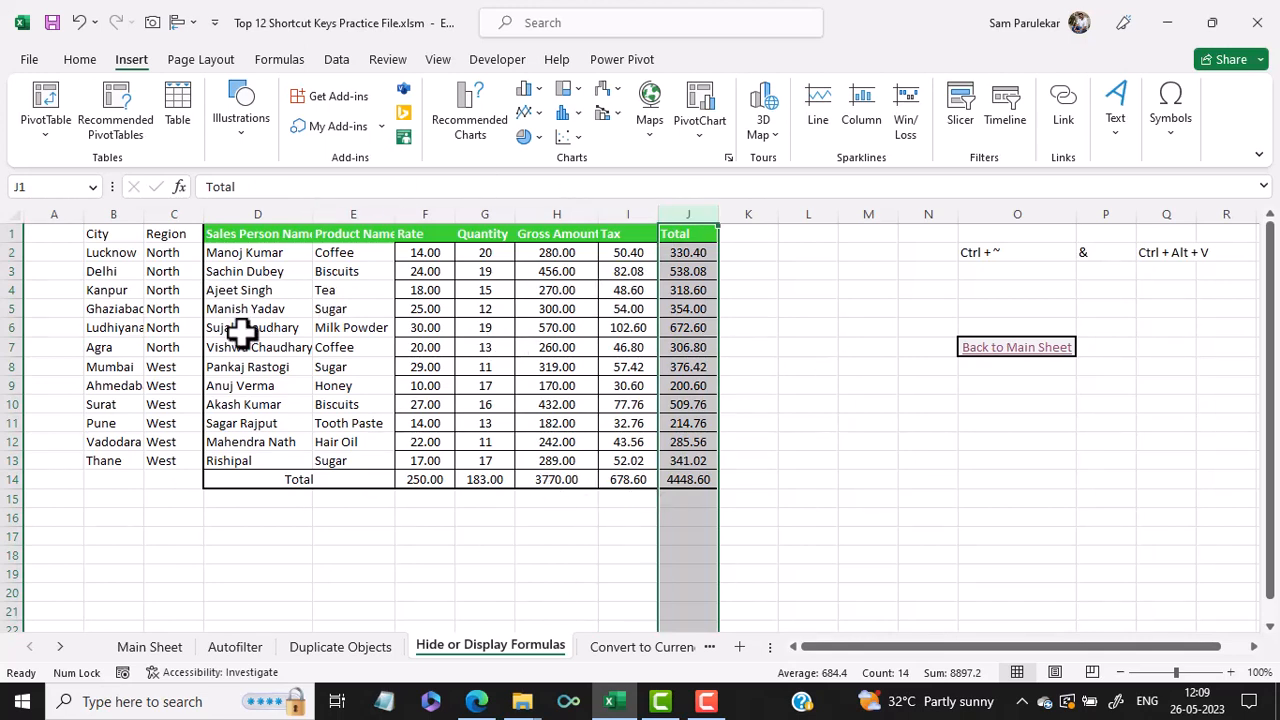
left_click(354, 347)
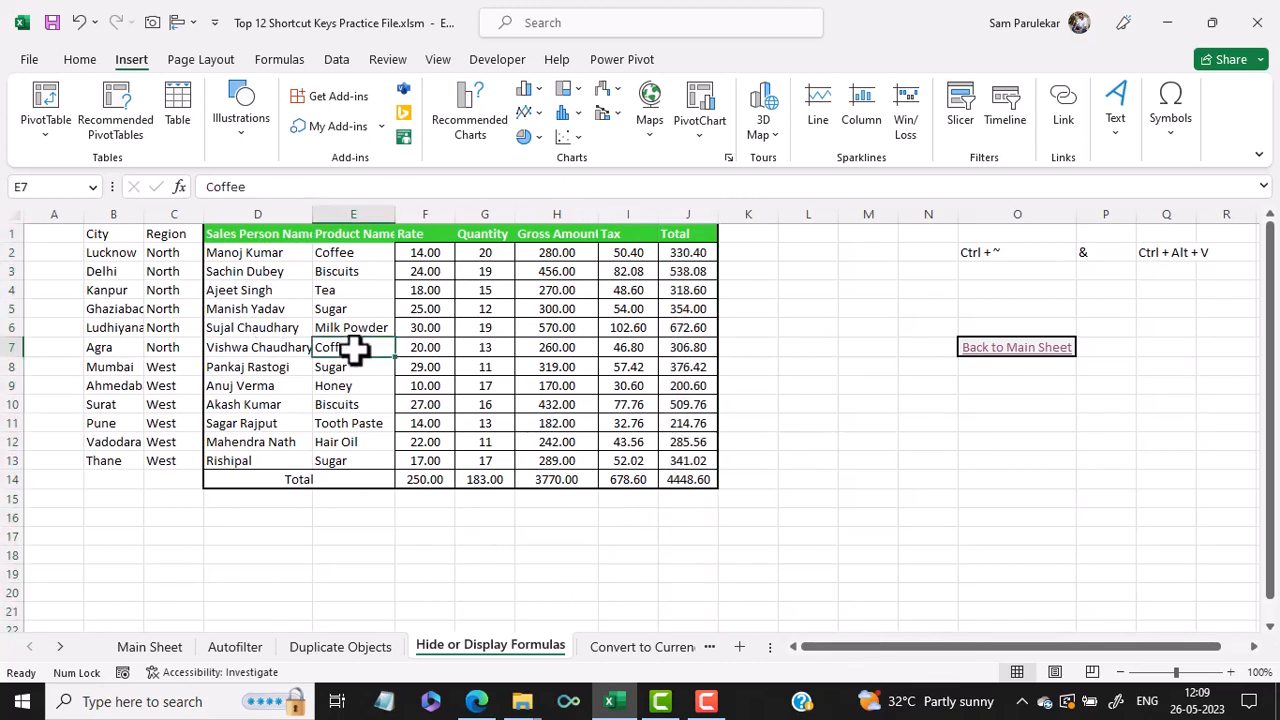
left_click_drag(100, 234, 680, 477)
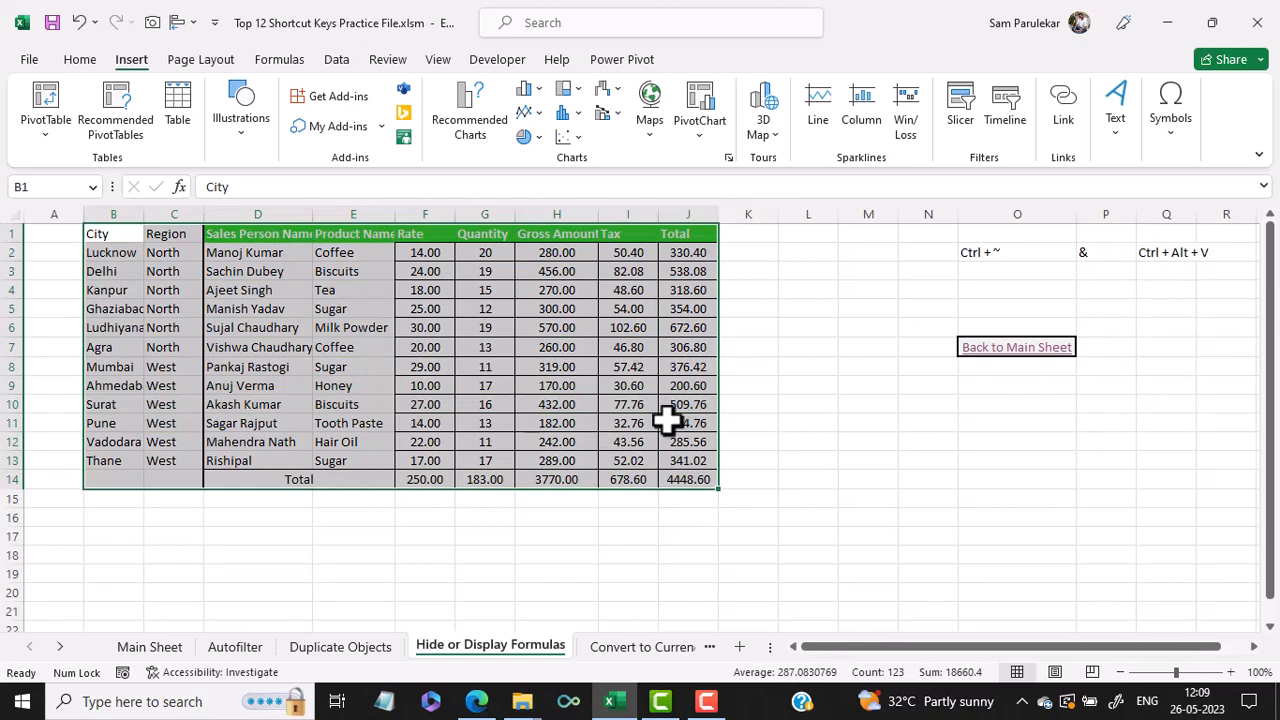
key("ctrl+c")
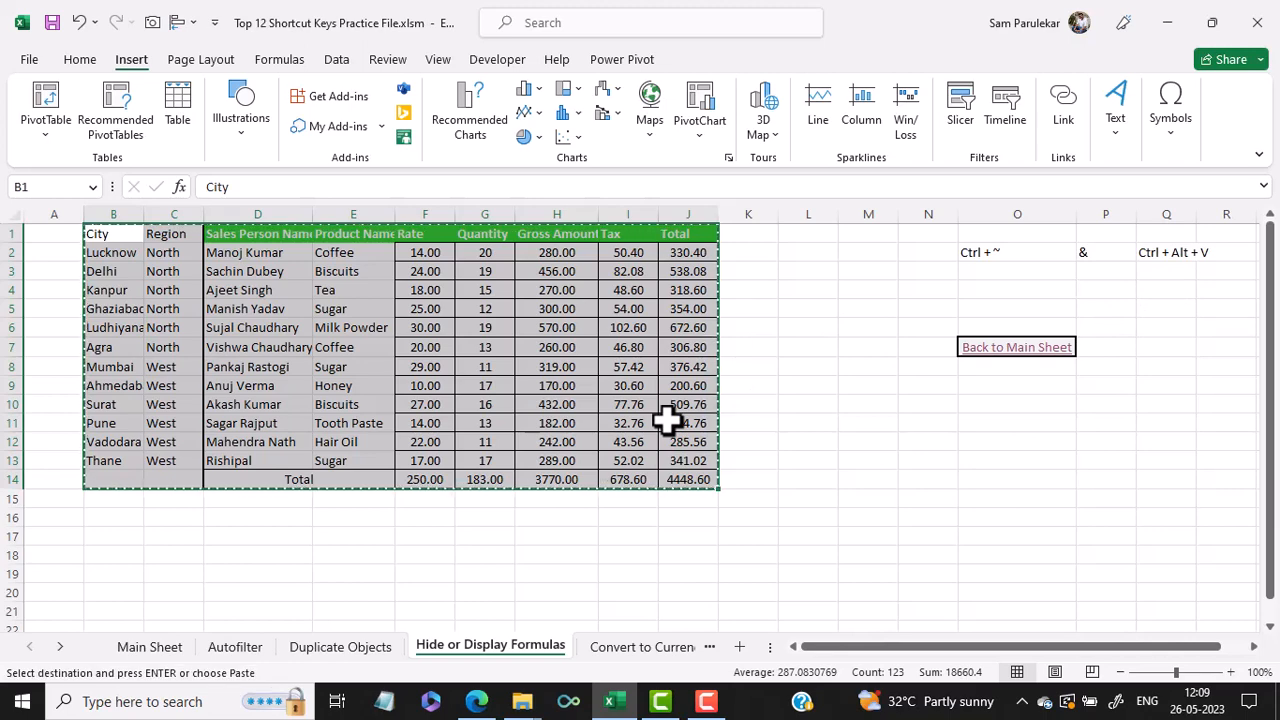
key("ctrl+alt+v")
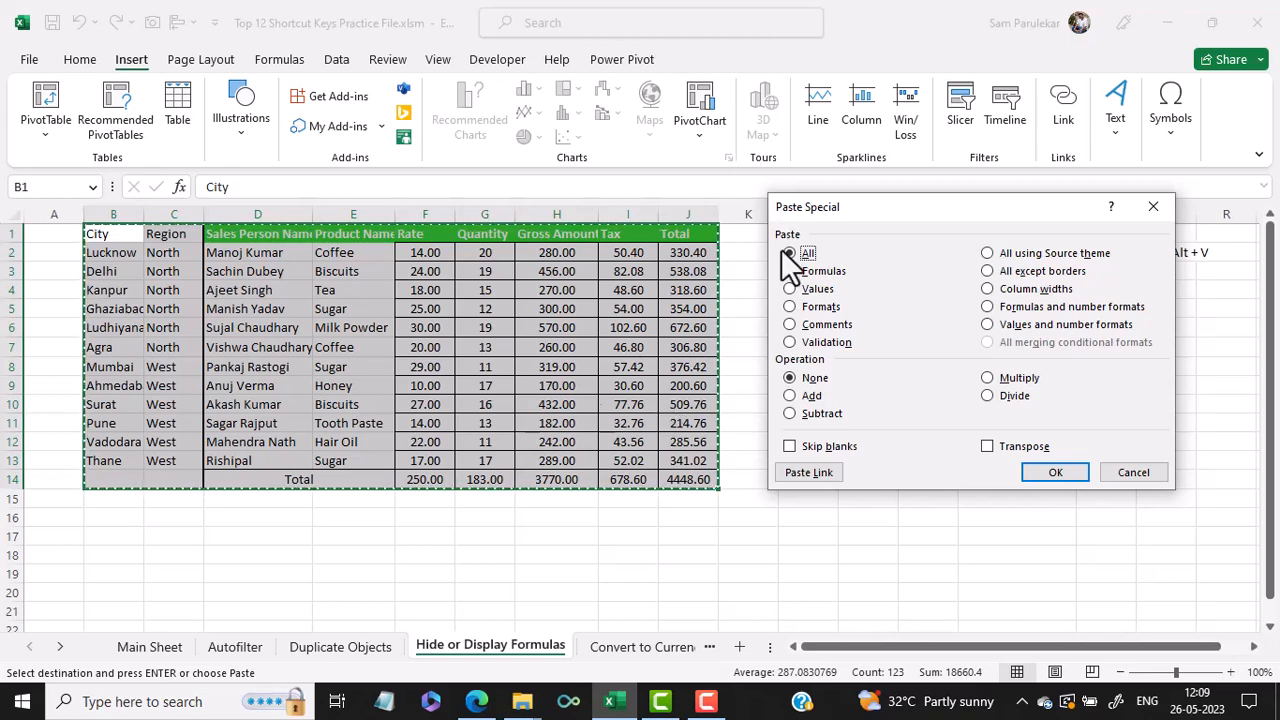
left_click(803, 288)
left_click(1053, 470)
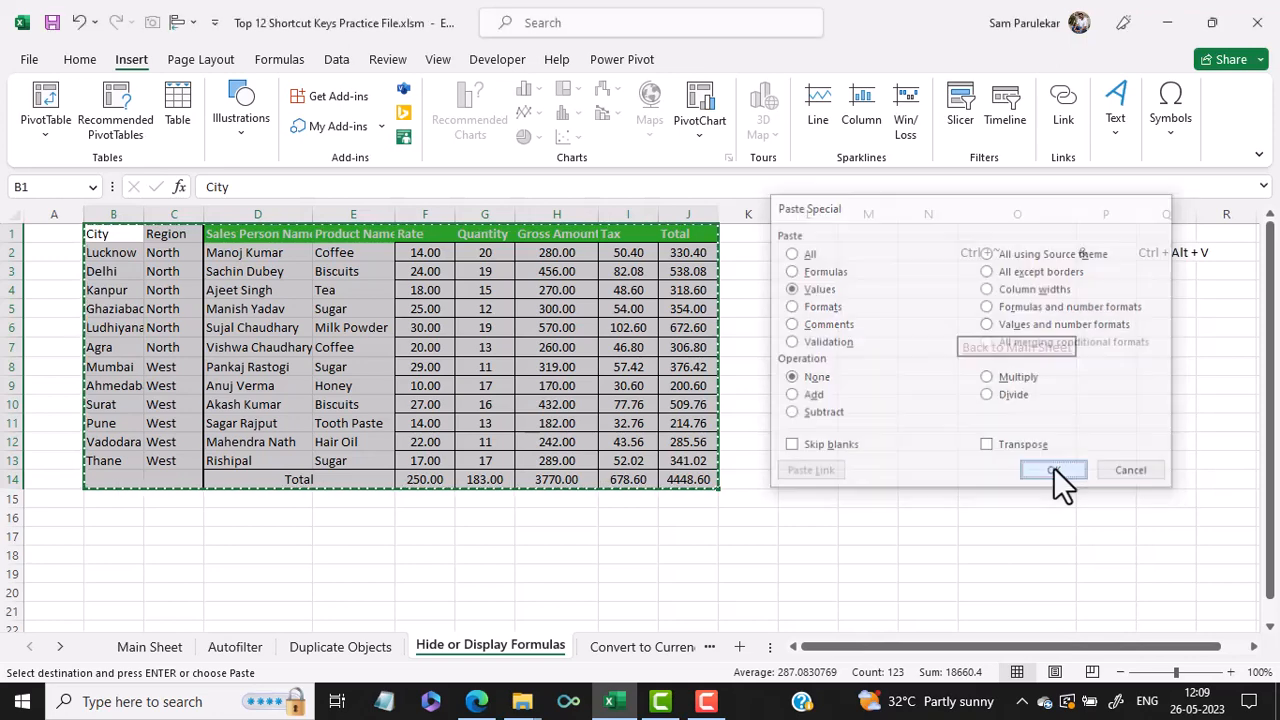
- Clear the copy selection and inspect Tax cells to check they contain plain values
left_click(888, 436)
left_click(627, 258)
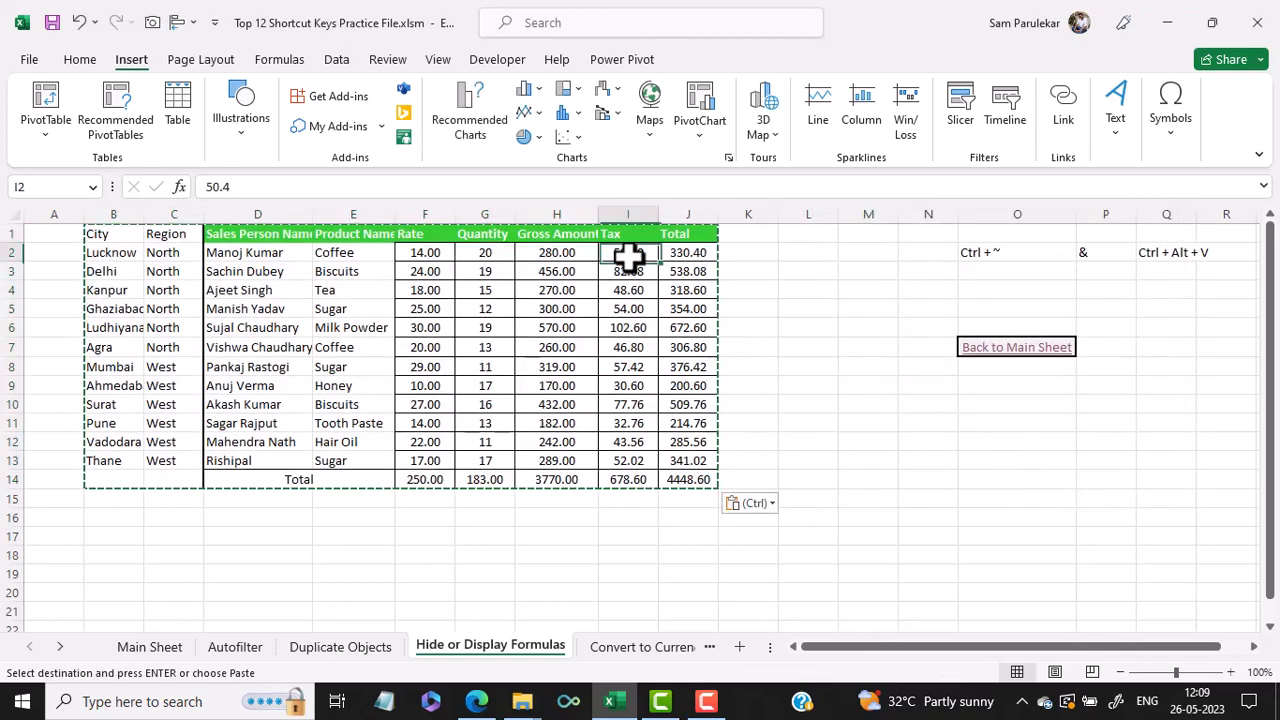
key("Escape")
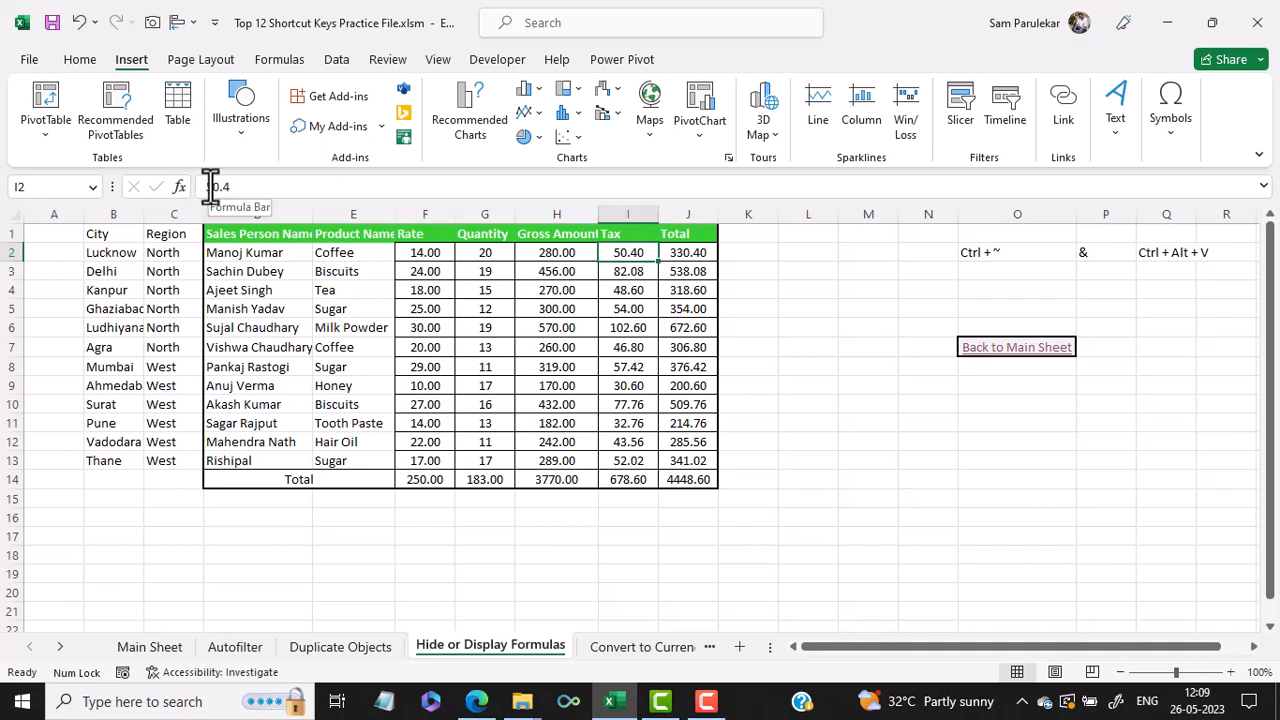
left_click(636, 308)
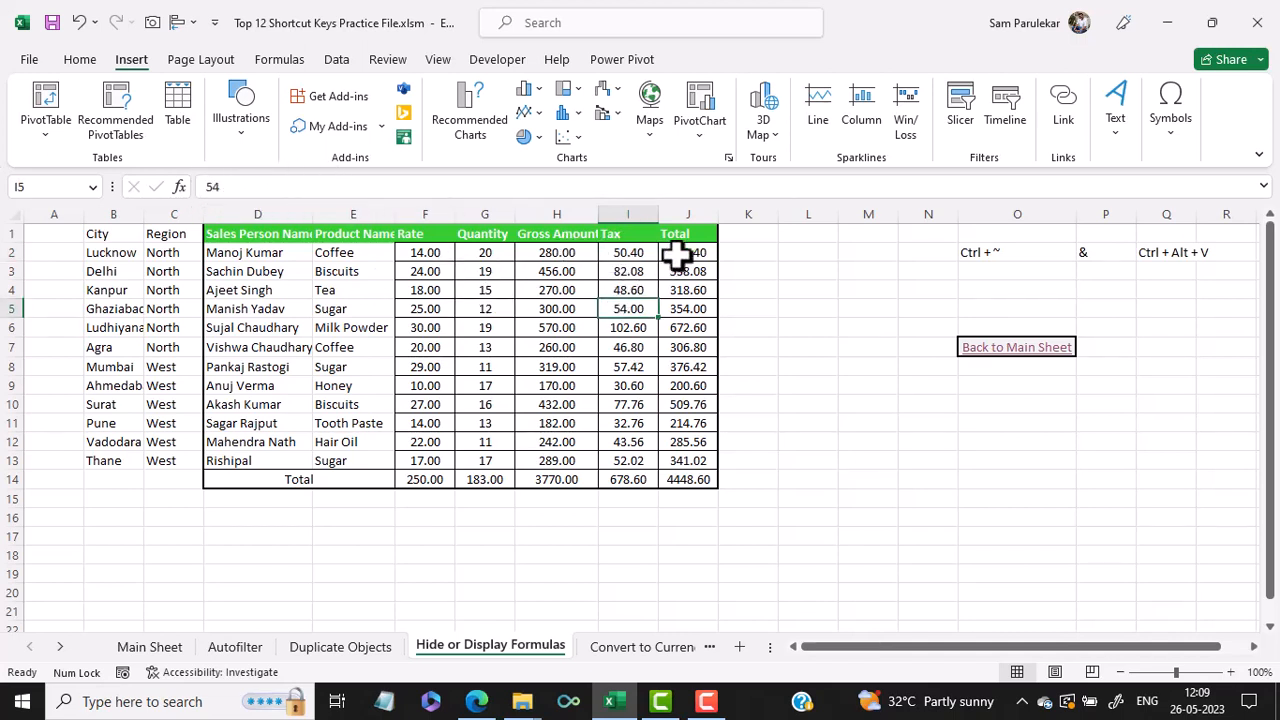
- Check the Gross Amount and Total cells, then return to the Main Sheet and open the Convert to currency example
left_click(558, 253)
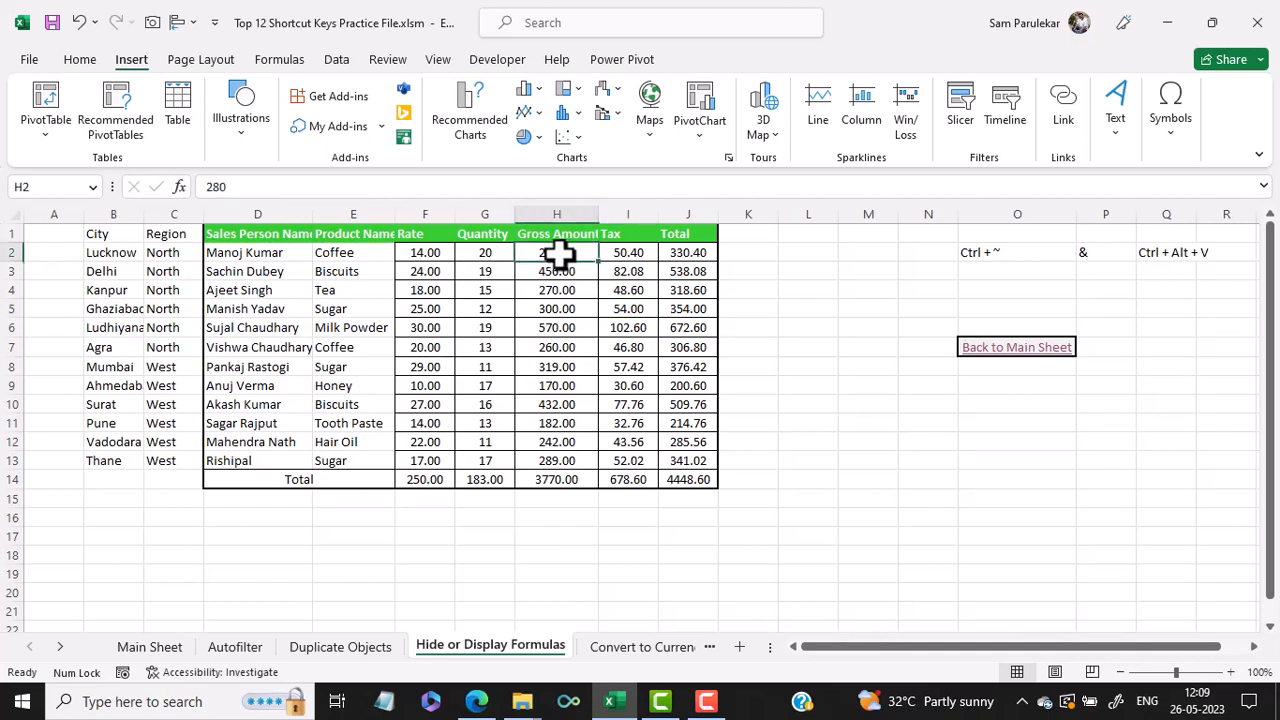
left_click(699, 256)
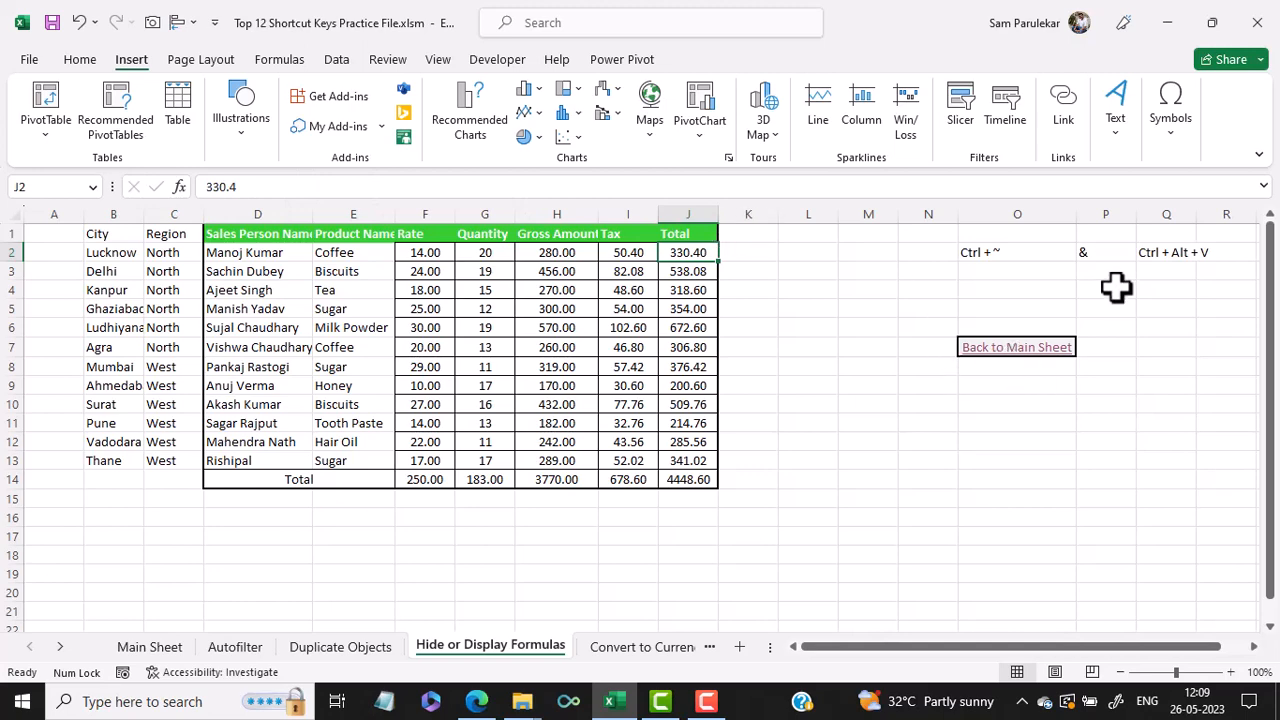
left_click(1046, 364)
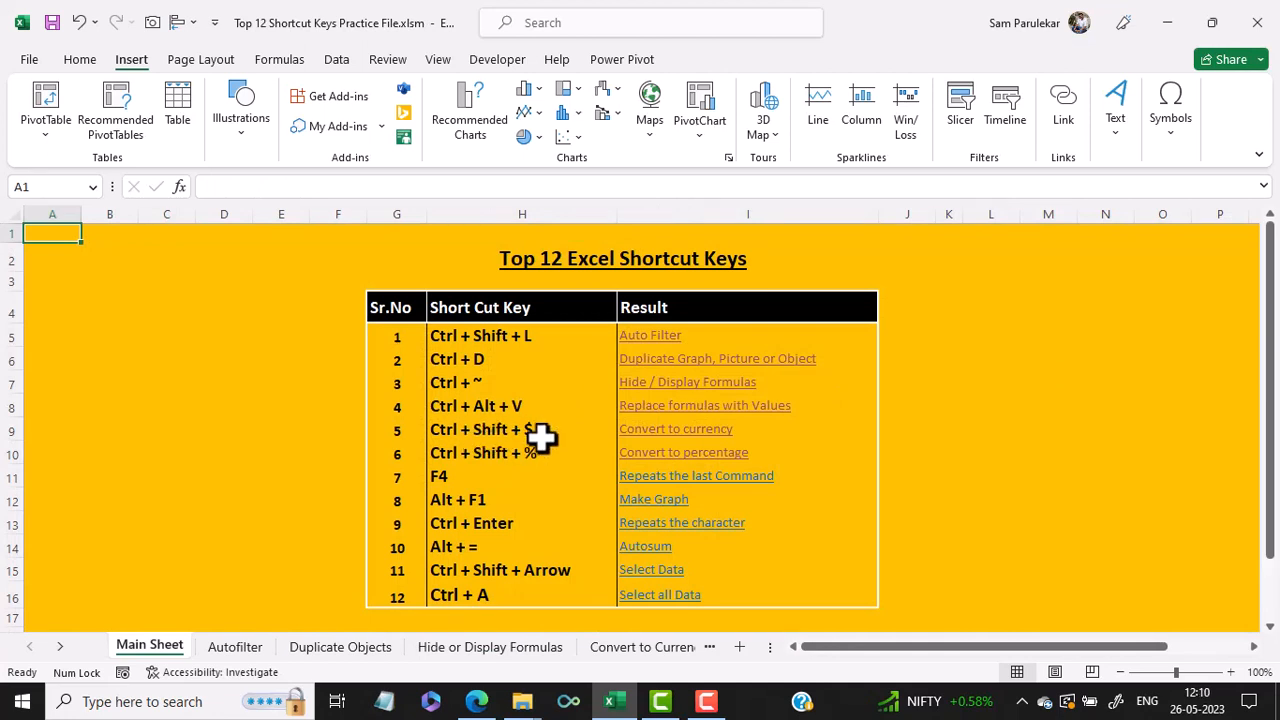
left_click(700, 430)
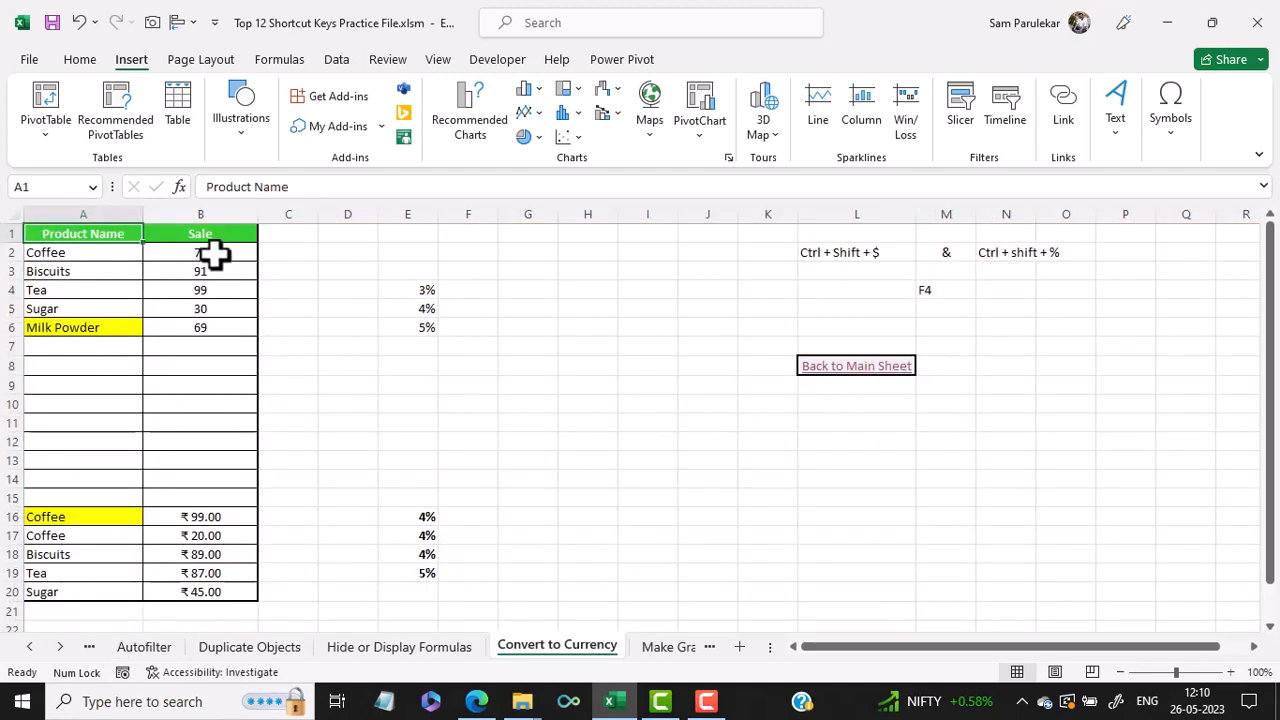
- Select the Sale values B2:B6 and apply currency format, then percentage format, with the shortcuts
left_click_drag(214, 255, 214, 325)
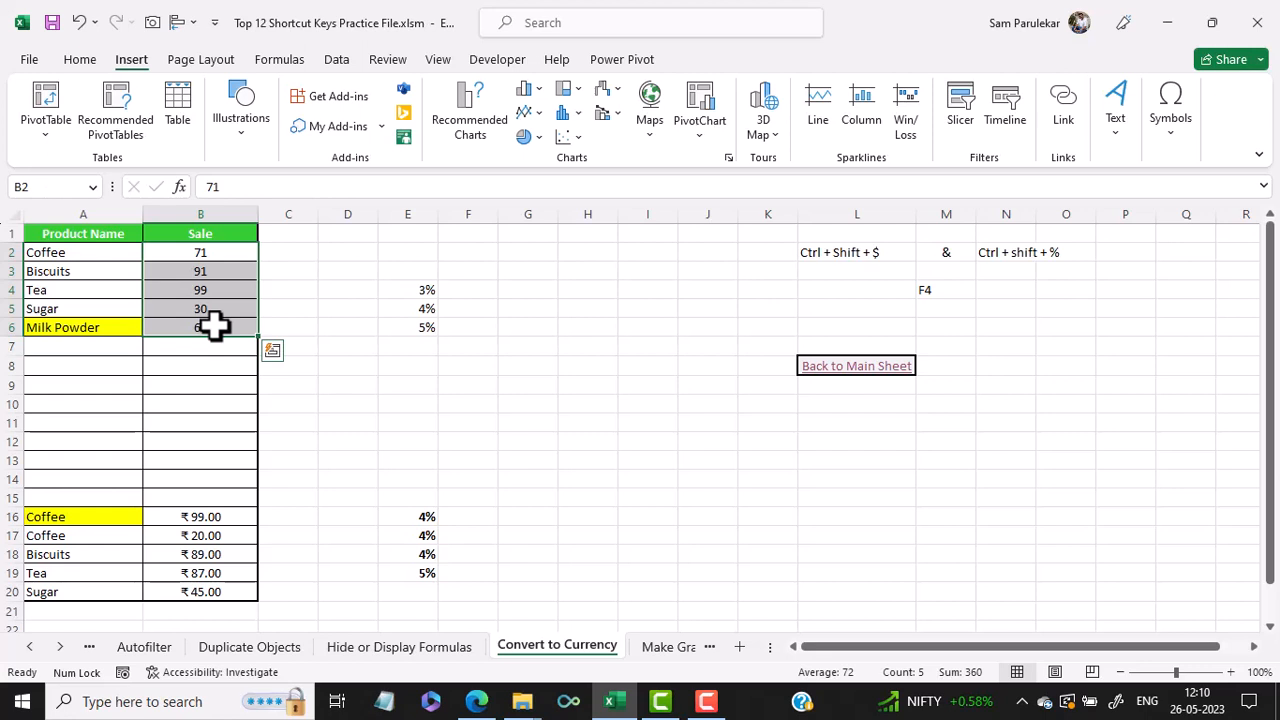
key("ctrl+shift+4")
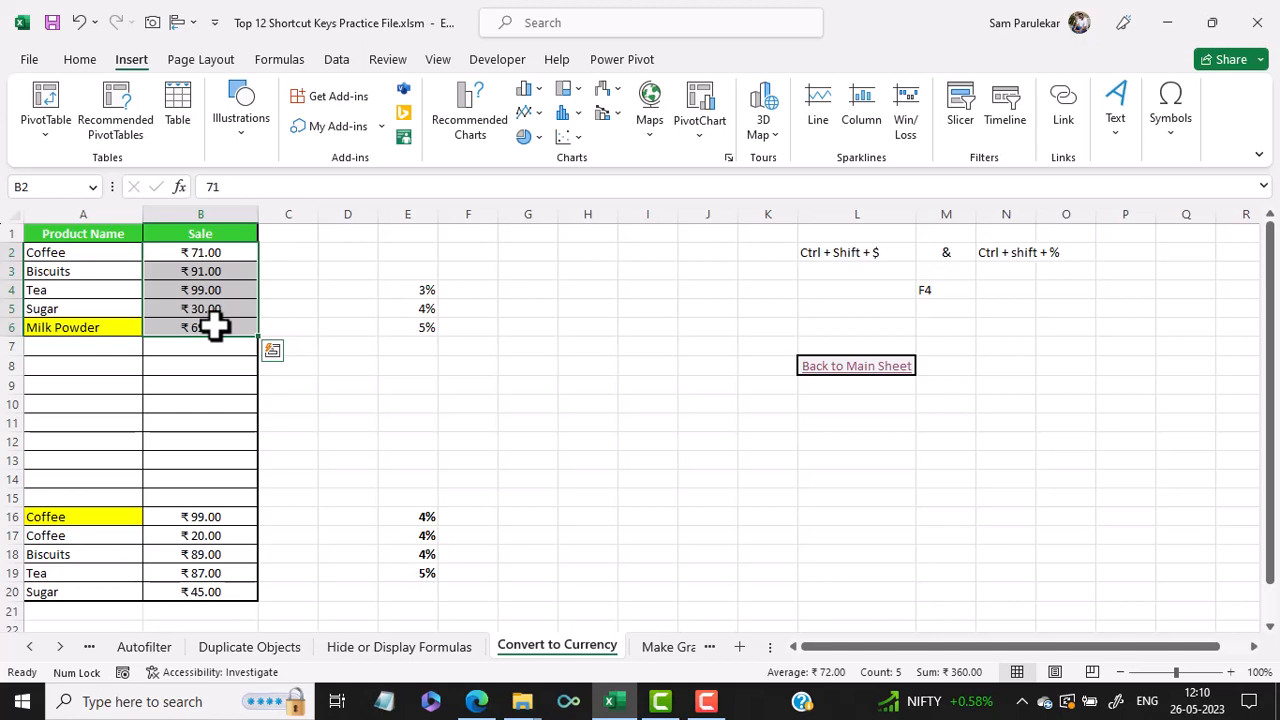
key("ctrl+shift+5")
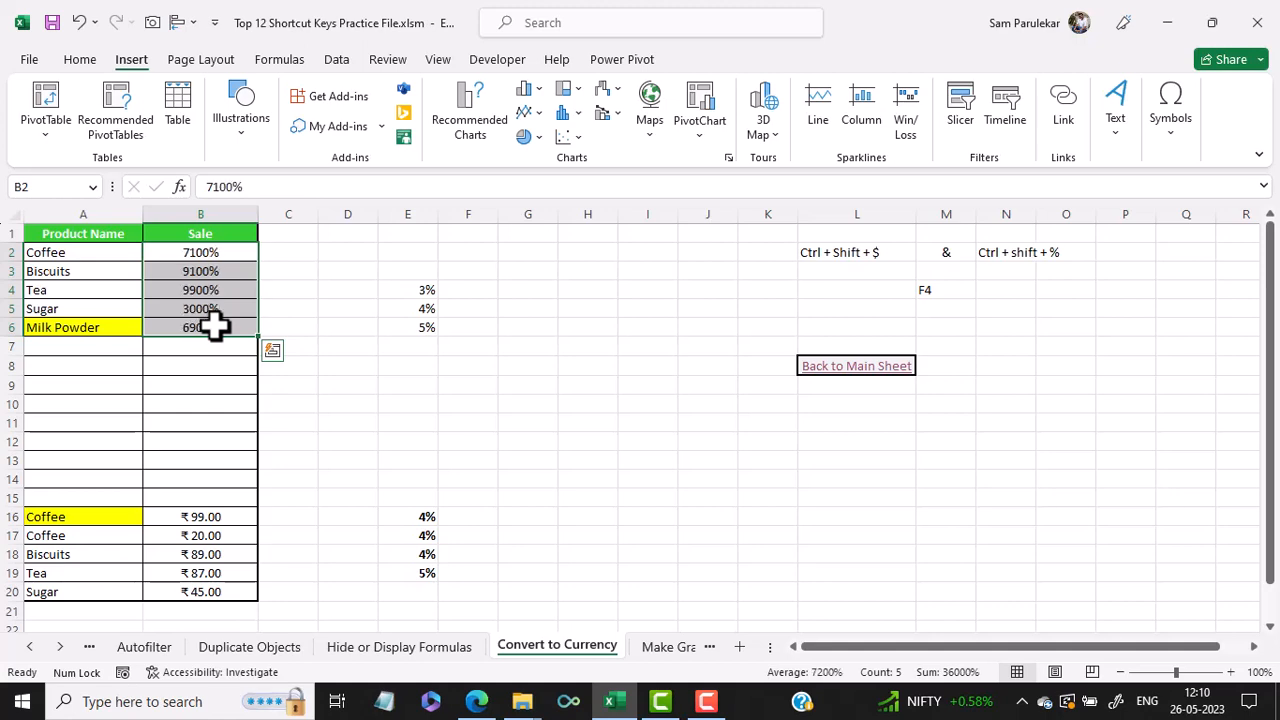
- Open the Repeats the last Command example, insert a row above Milk Powder, and repeat the insertion four times
left_click(880, 368)
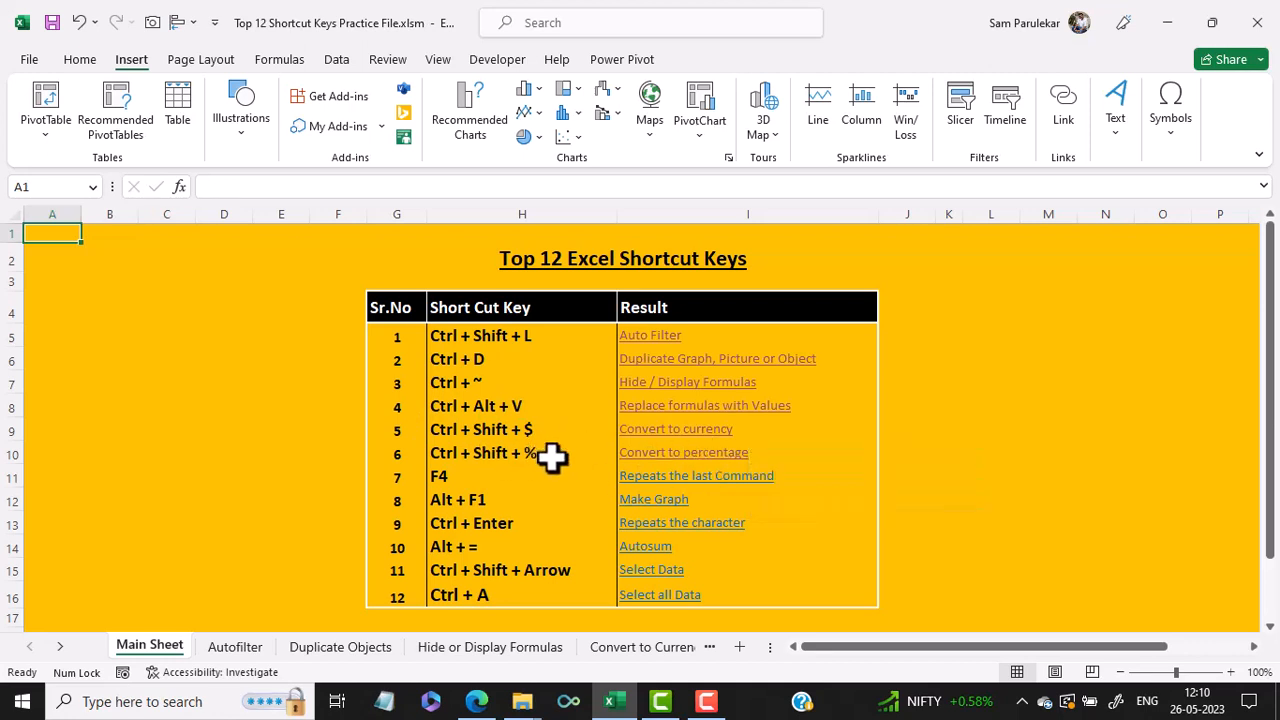
left_click(700, 478)
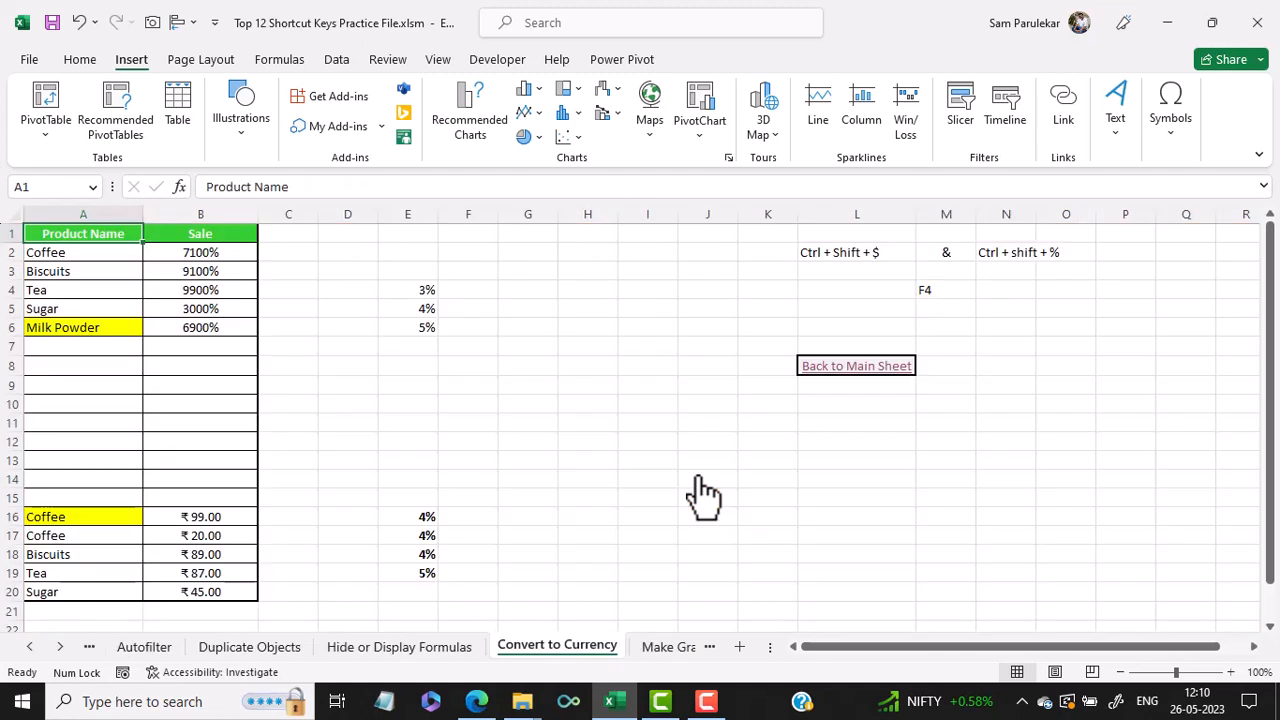
left_click(8, 327)
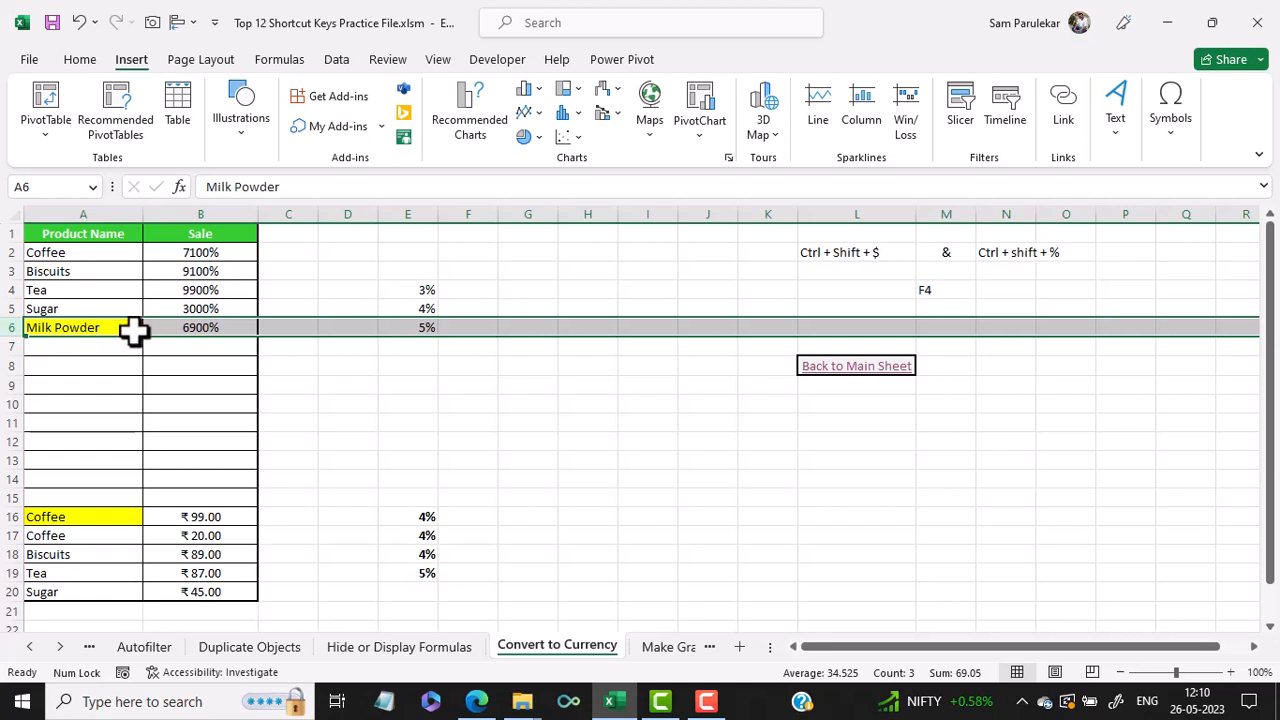
key("ctrl+plus")
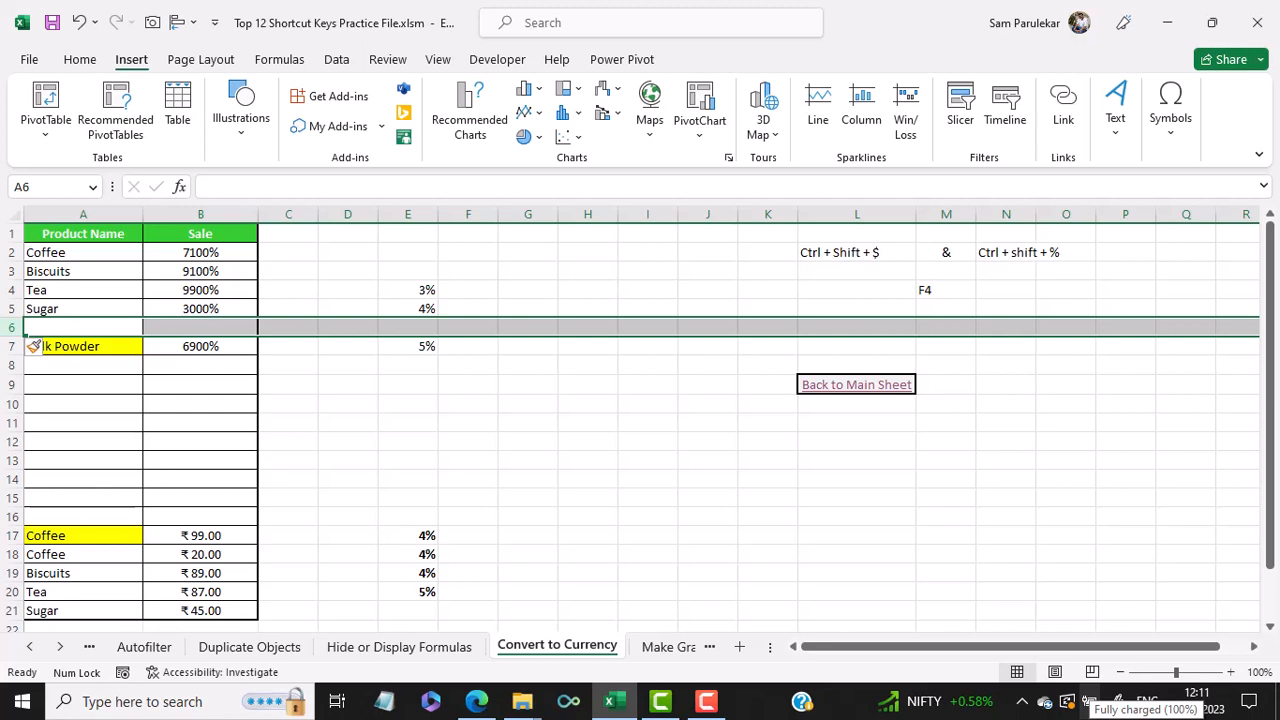
key("F4")
key("F4")
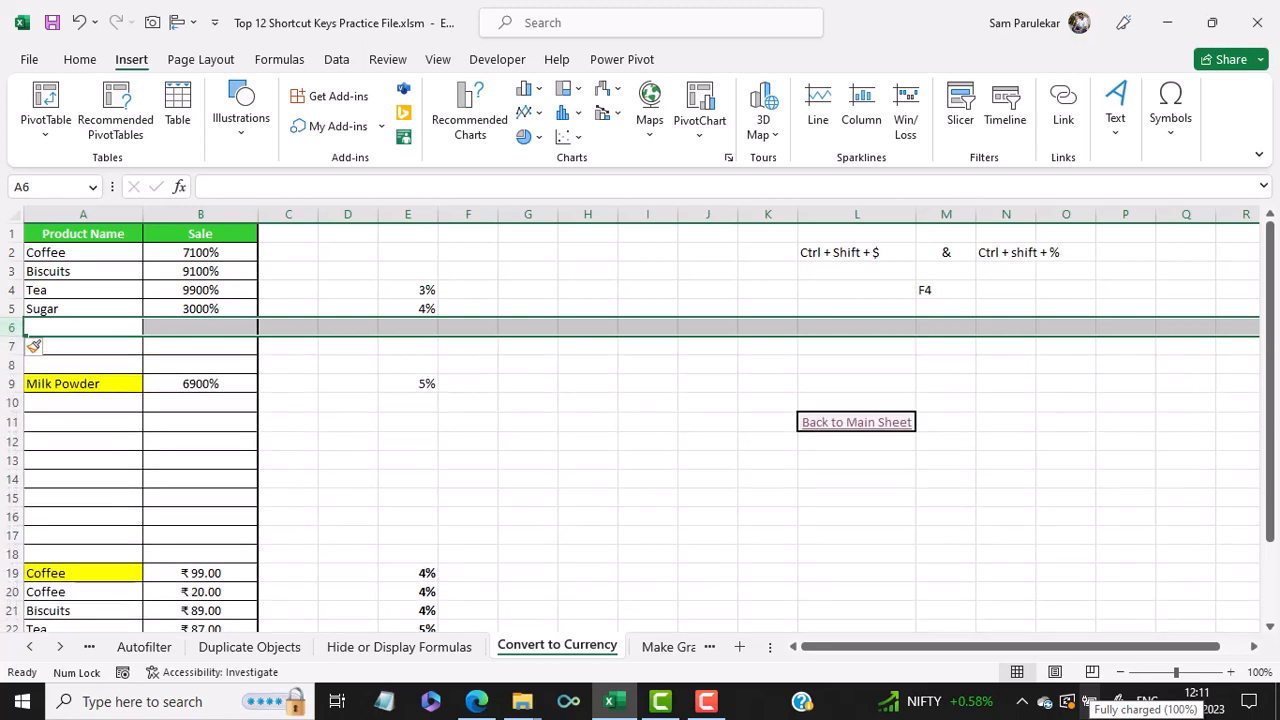
key("F4")
key("F4")
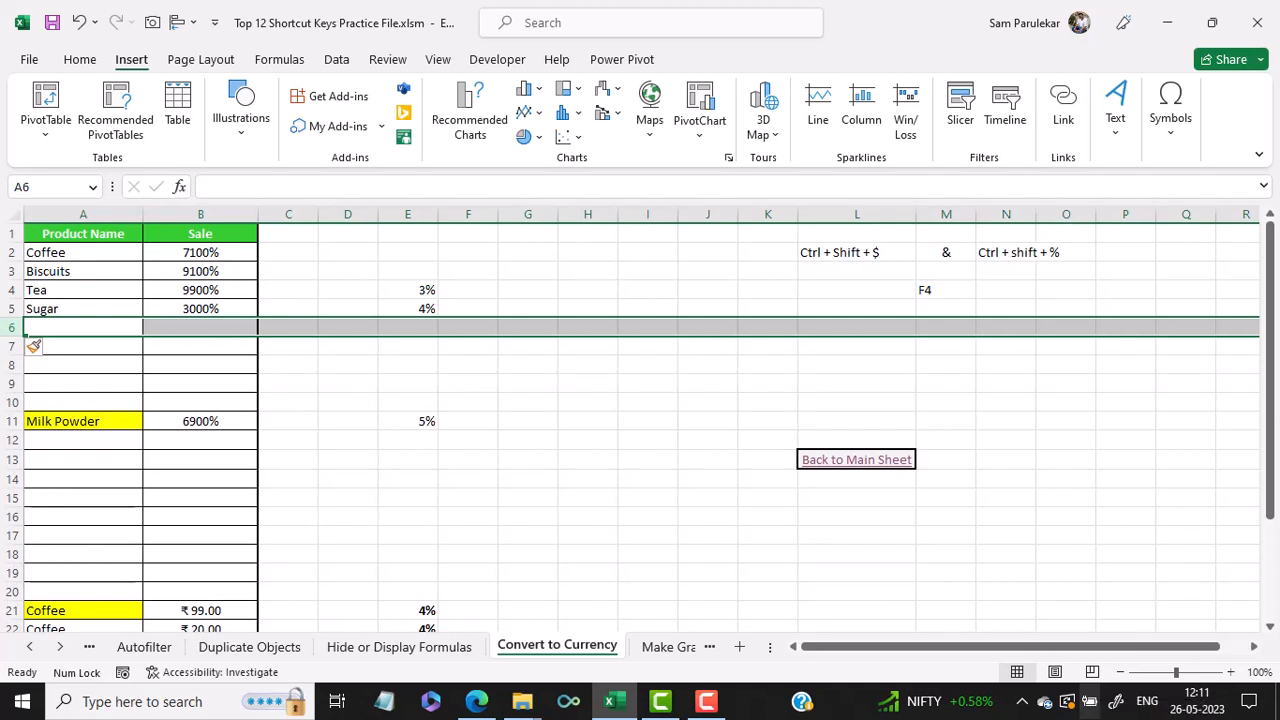
- Open the Make Graph example and insert a default column chart of the Sale data, moving it below the table
left_click(872, 460)
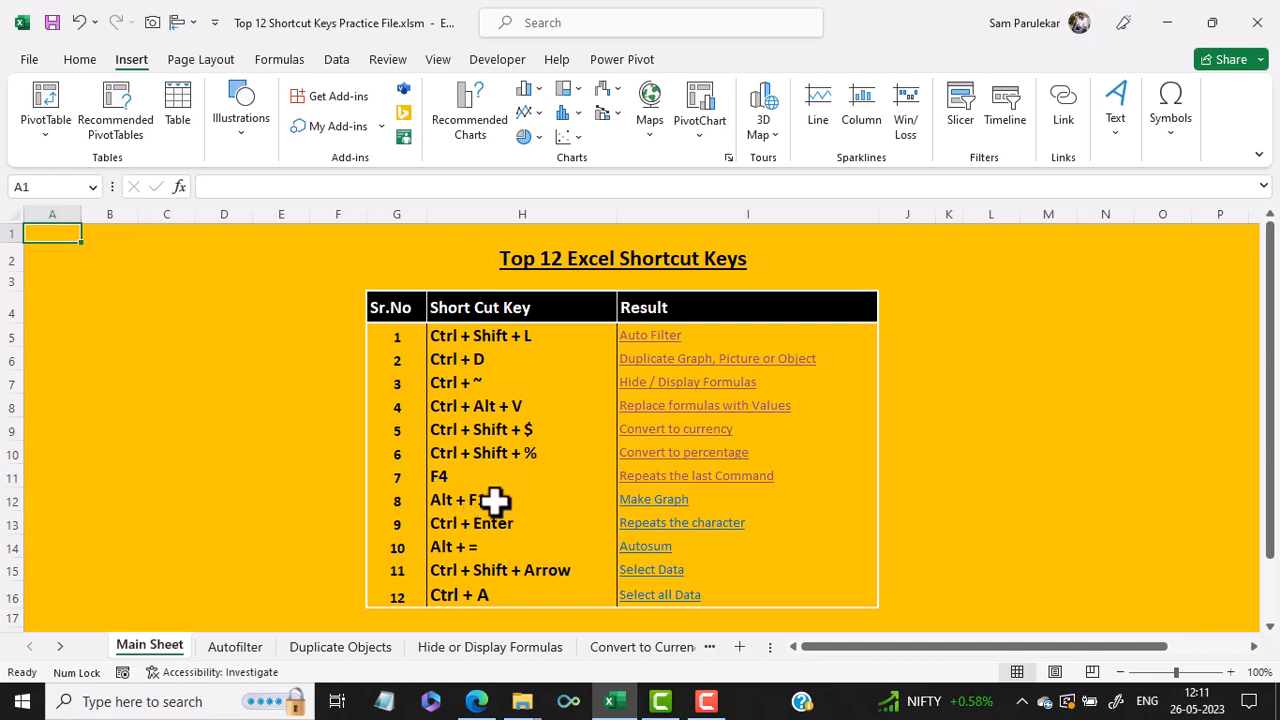
left_click(658, 506)
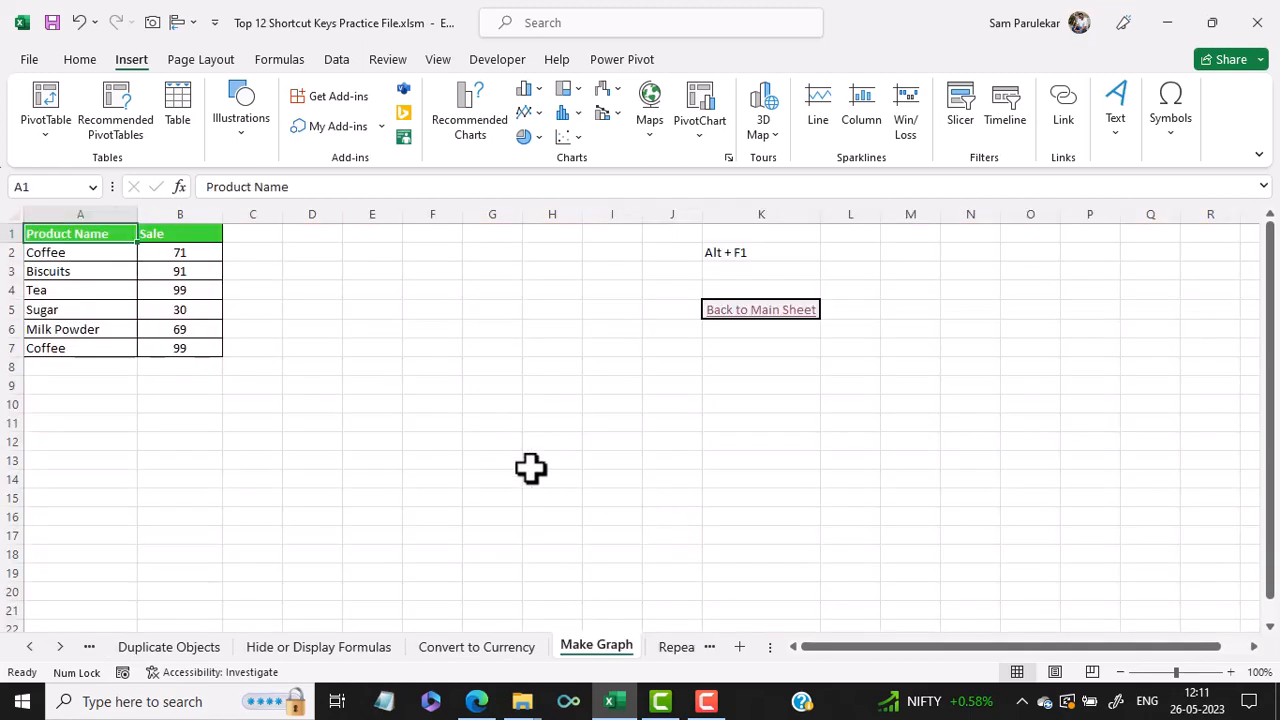
left_click(108, 286)
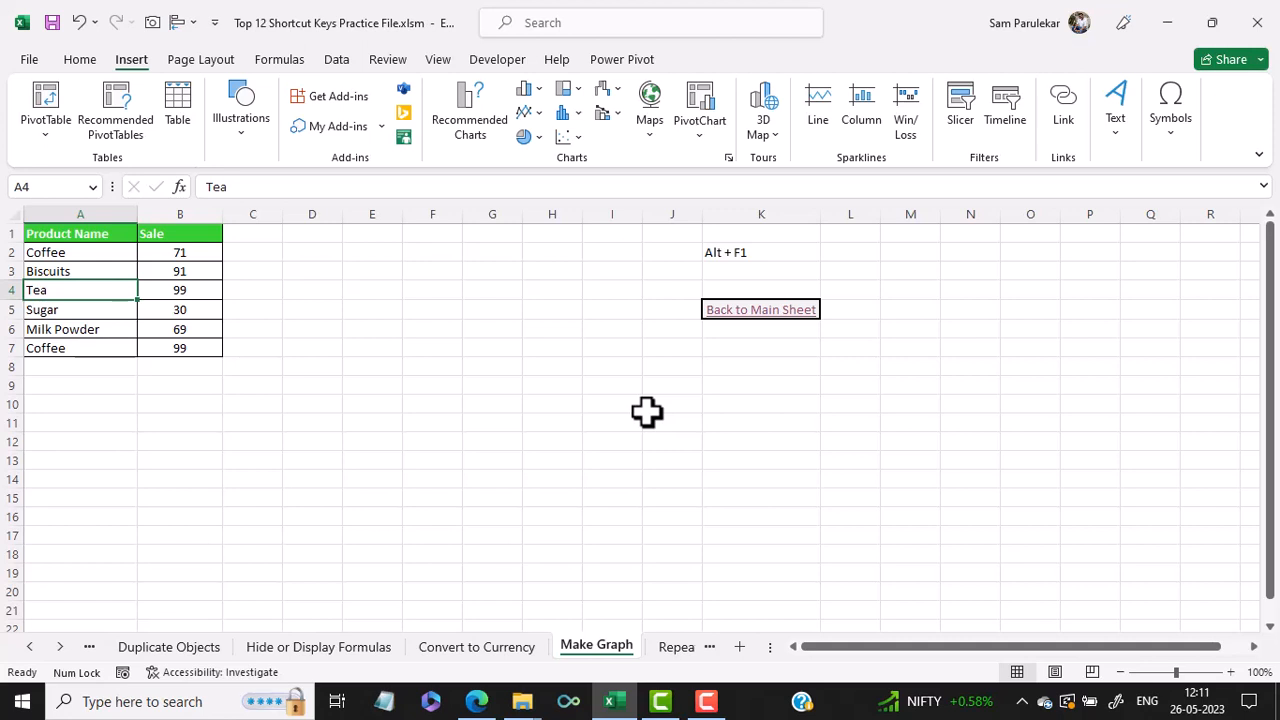
key("alt+F1")
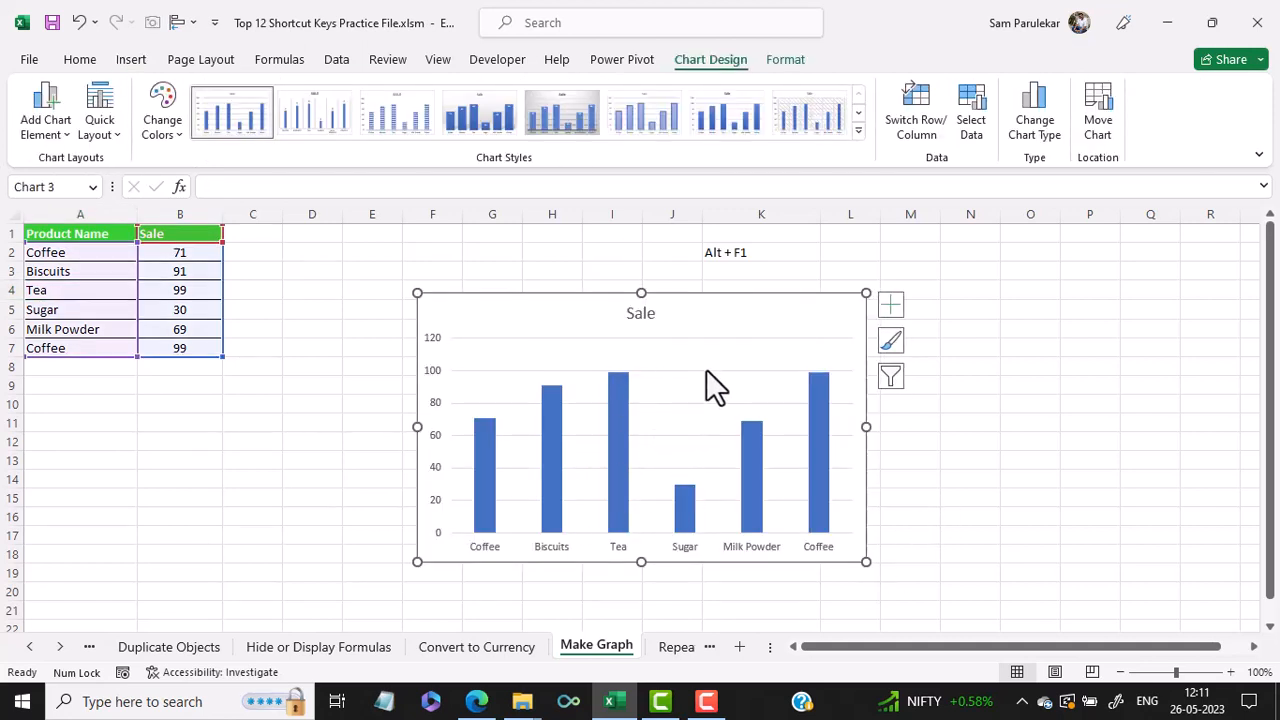
left_click_drag(749, 290, 583, 337)
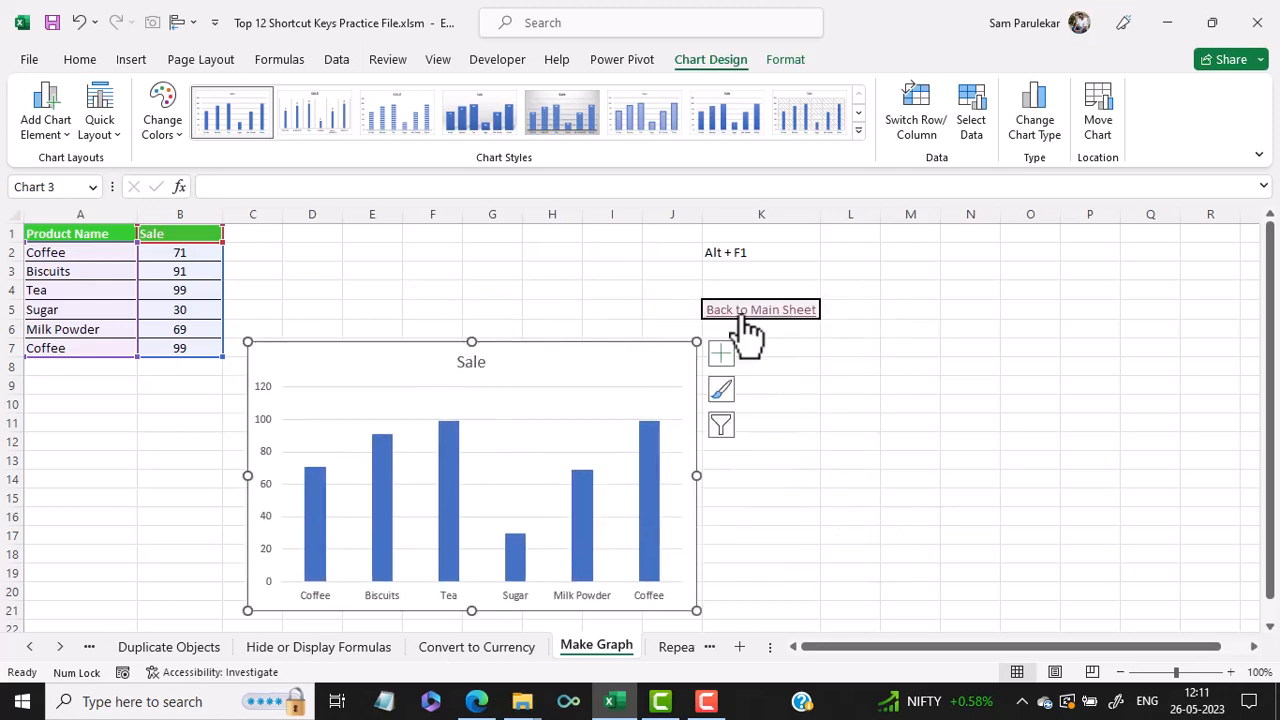
- Open the Repeats the character example and clear the block of A letters in H8:L18
left_click(785, 318)
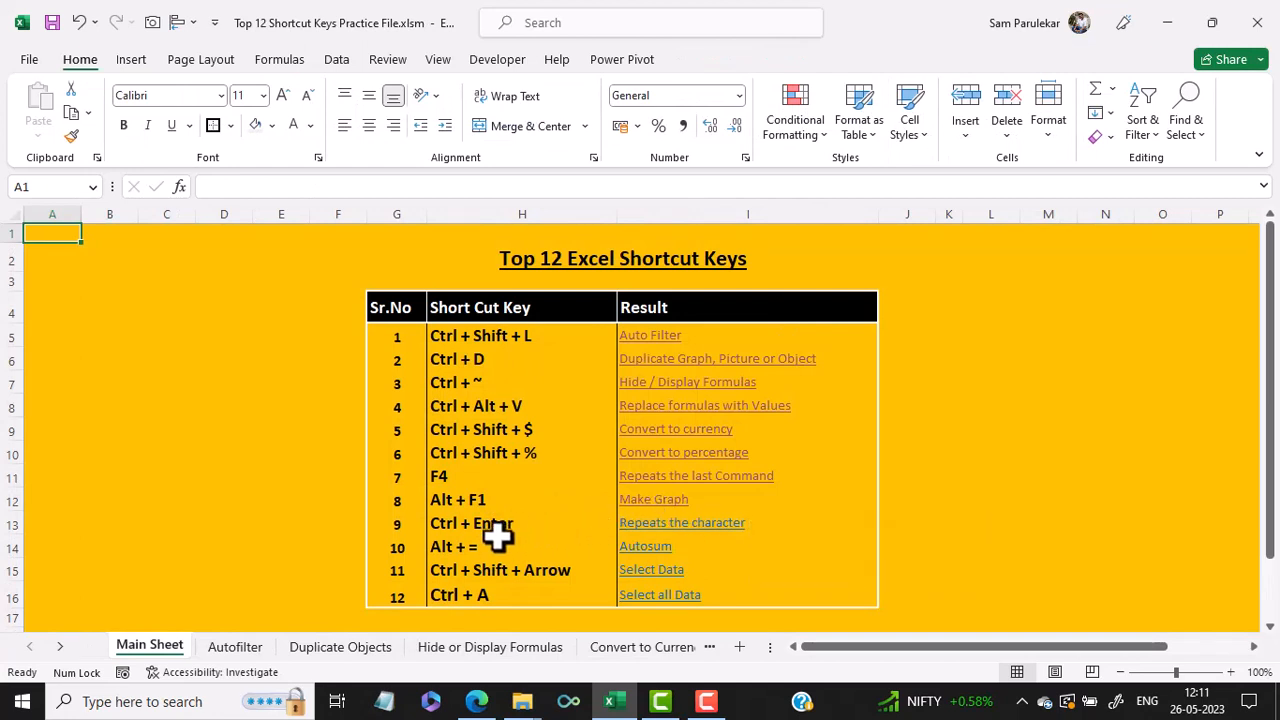
left_click(712, 530)
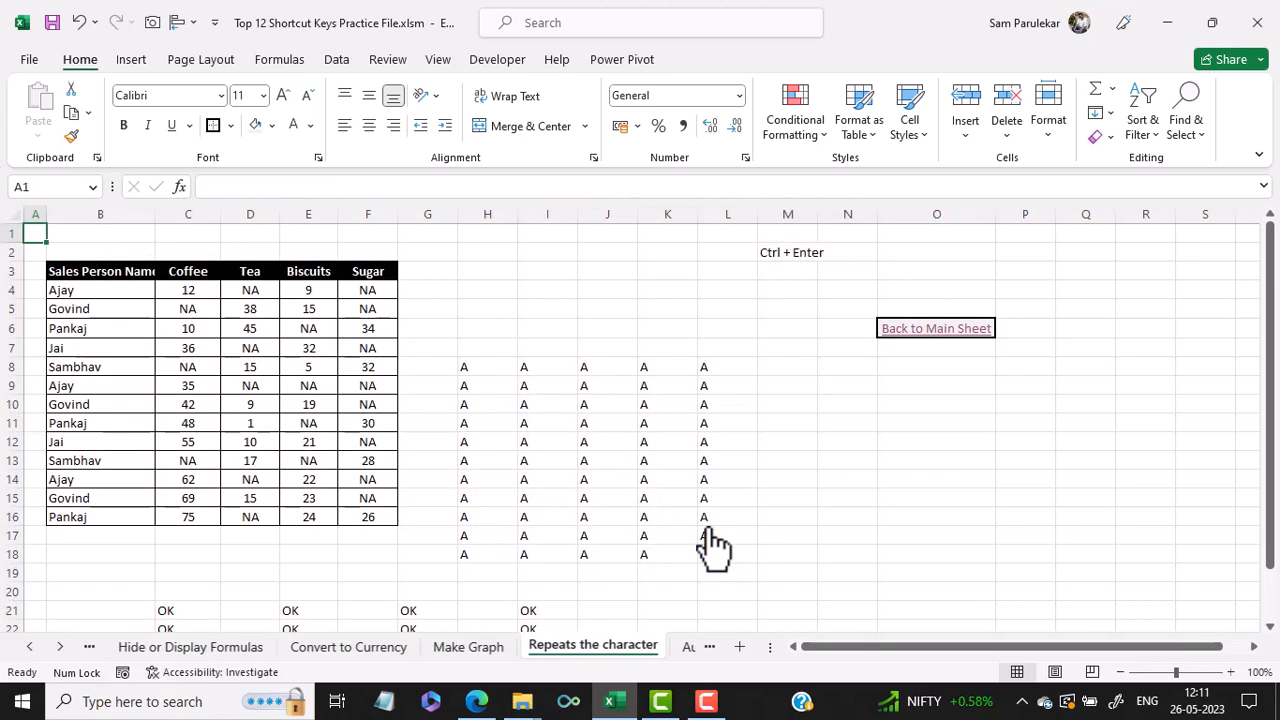
left_click_drag(475, 367, 720, 557)
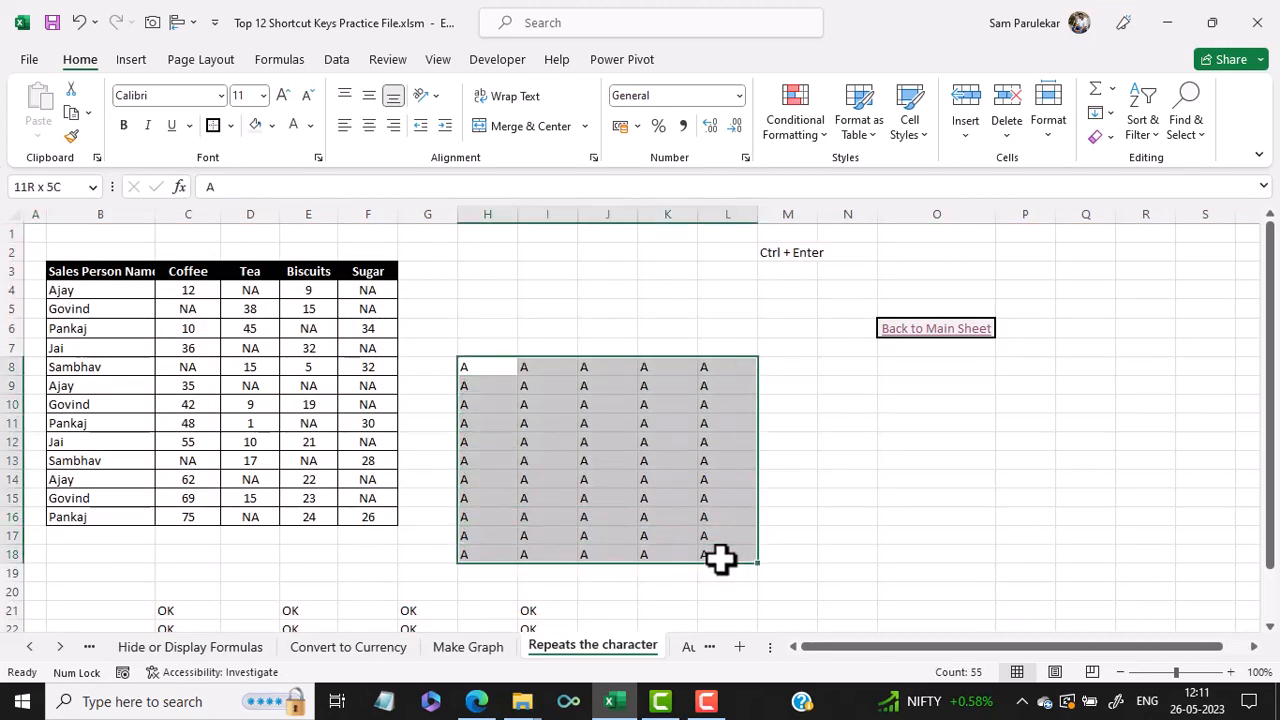
key("Delete")
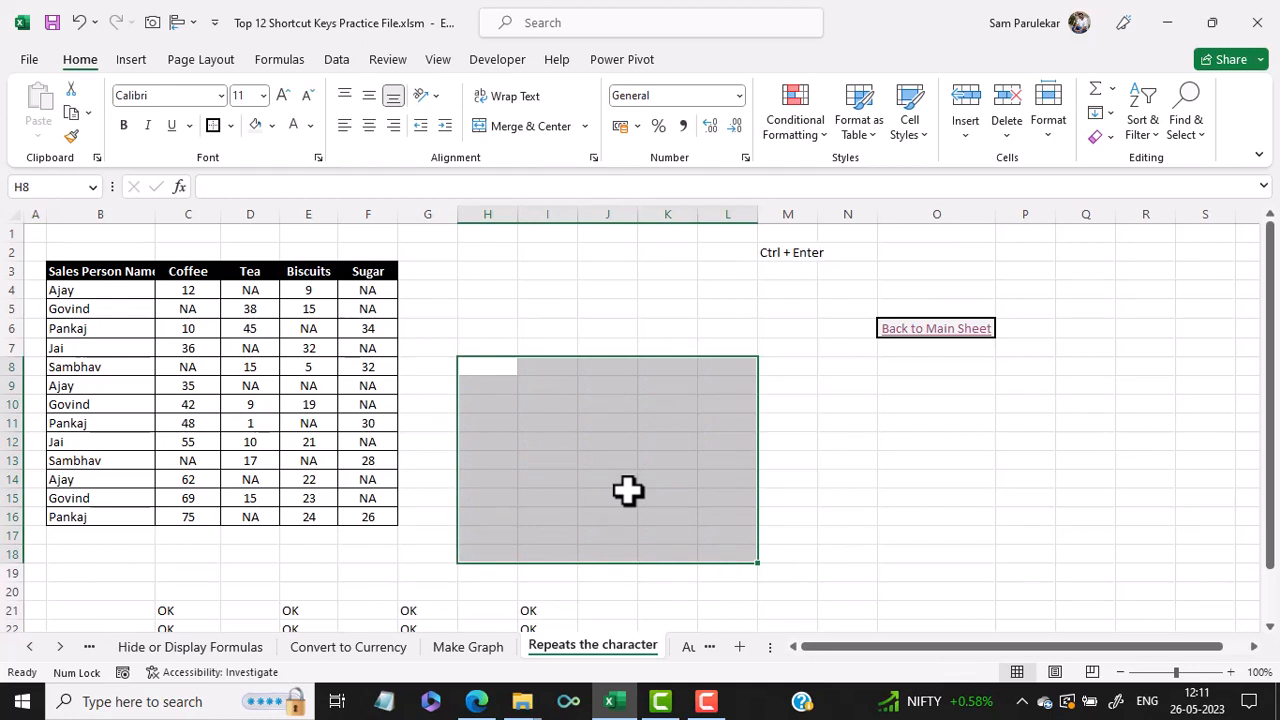
- Fill every cell of H8:L18 with an uppercase A in a single entry
key("Caps_Lock")
type("A")
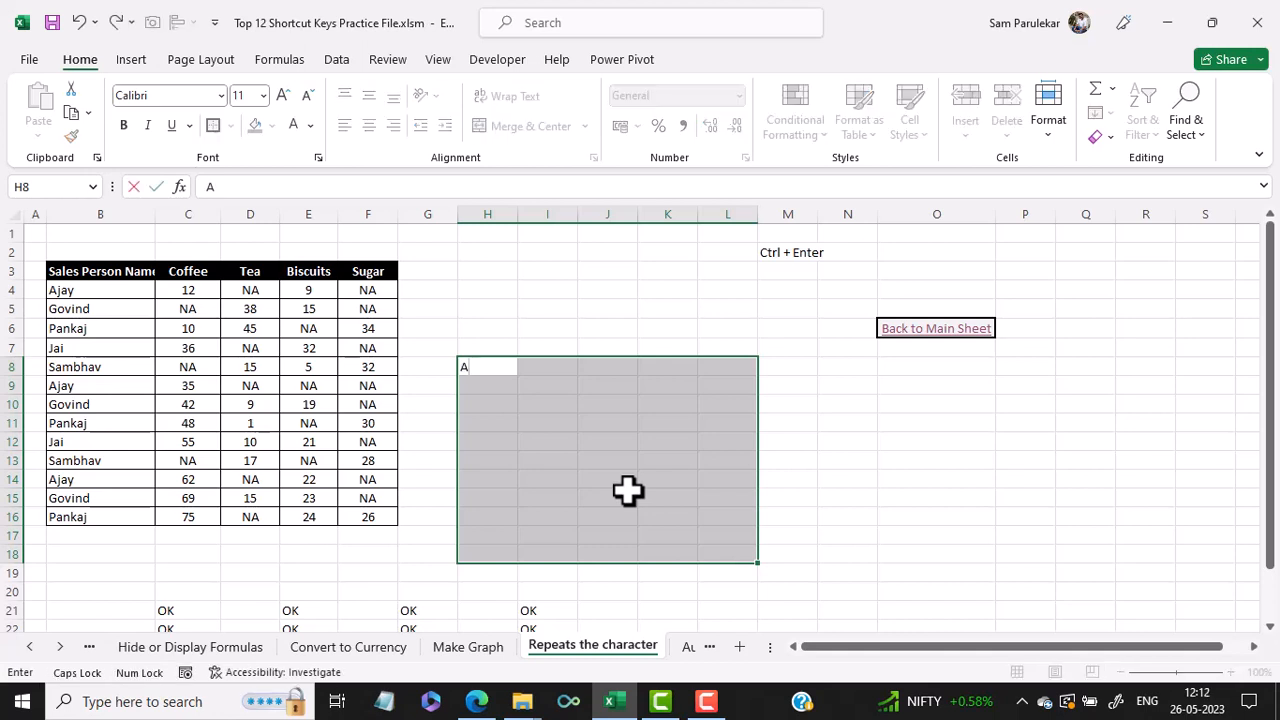
key("ctrl+Return")
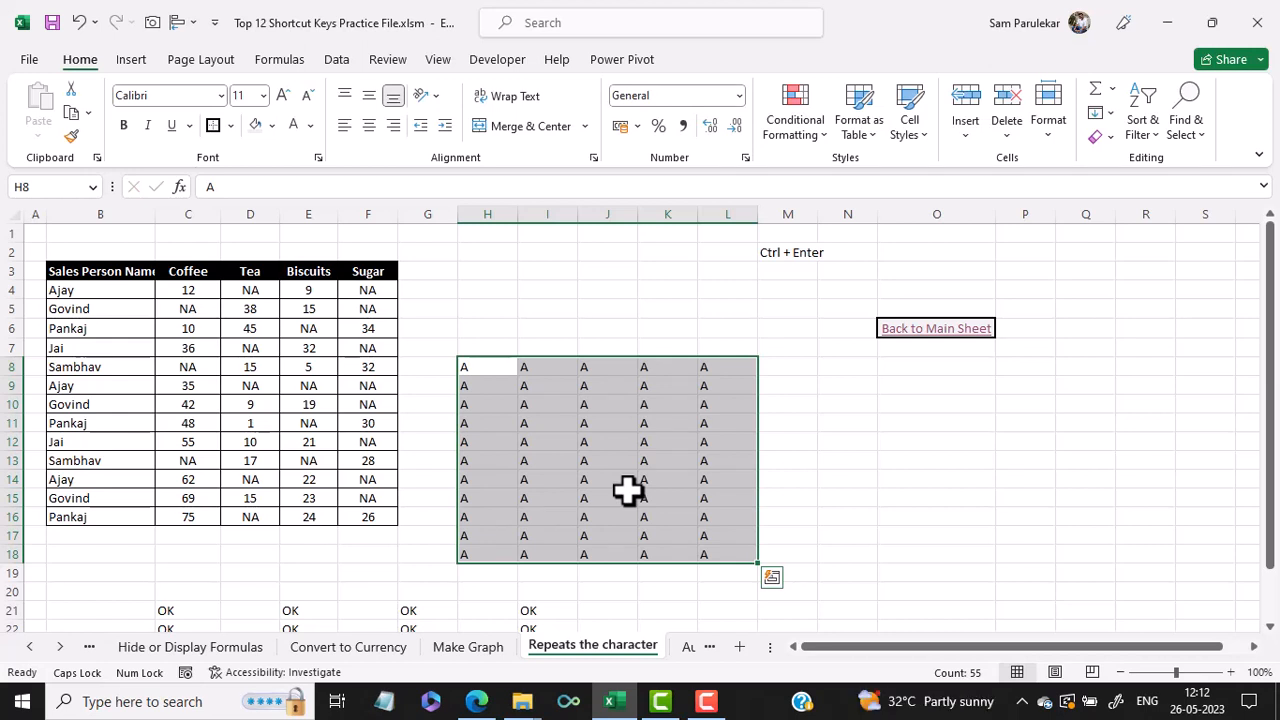
- Clear the OK entries in the range C21:I24
scroll(627, 489, "down", 2)
left_click(630, 497)
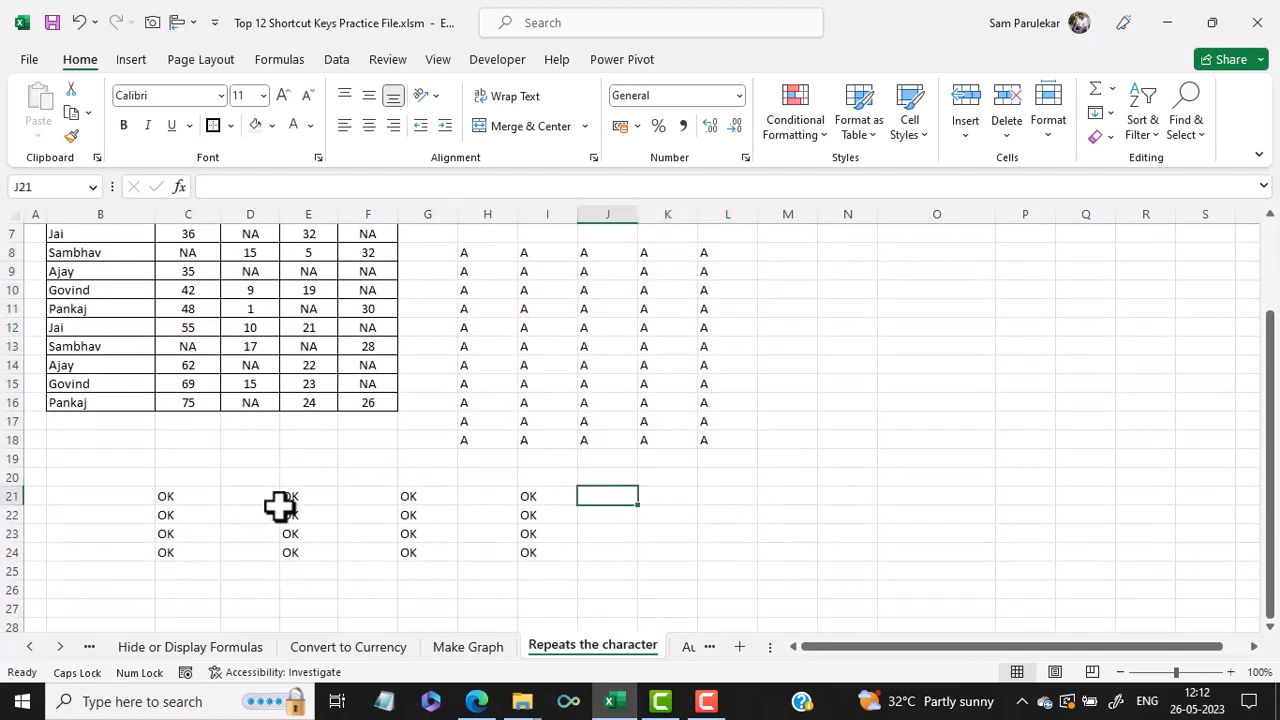
left_click(180, 489)
left_click_drag(180, 489, 543, 554)
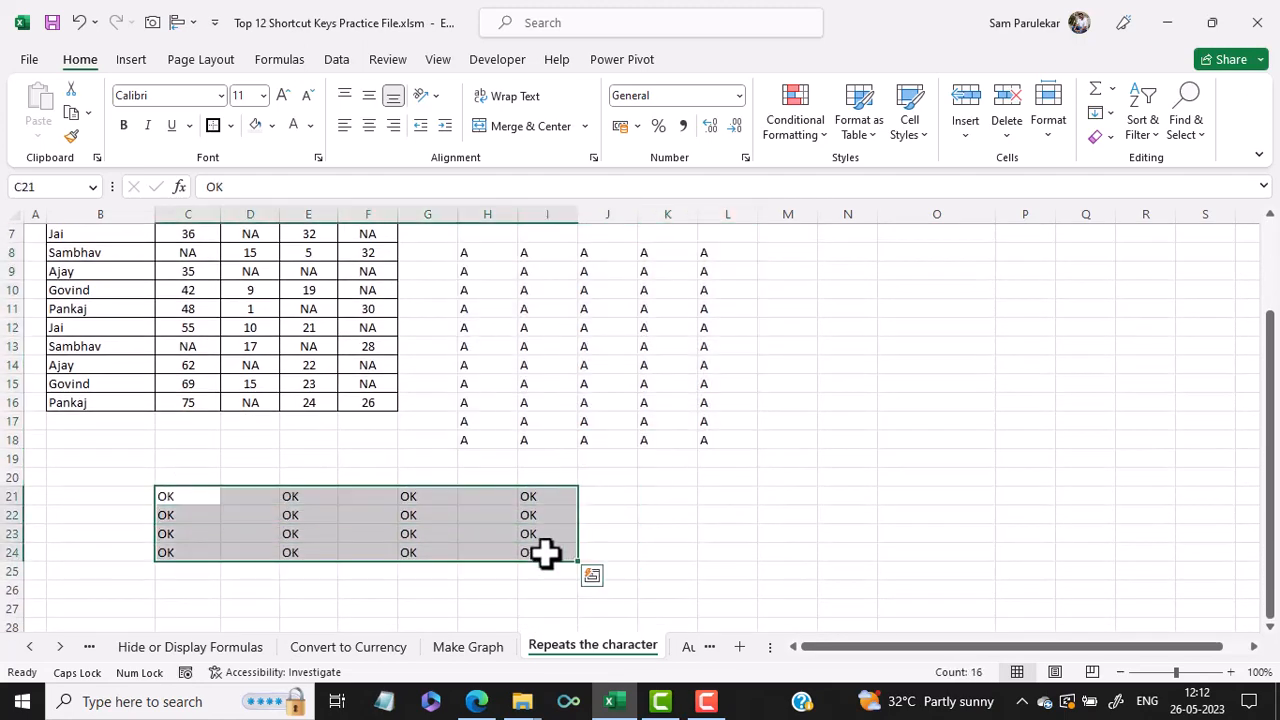
key("Delete")
left_click(540, 535)
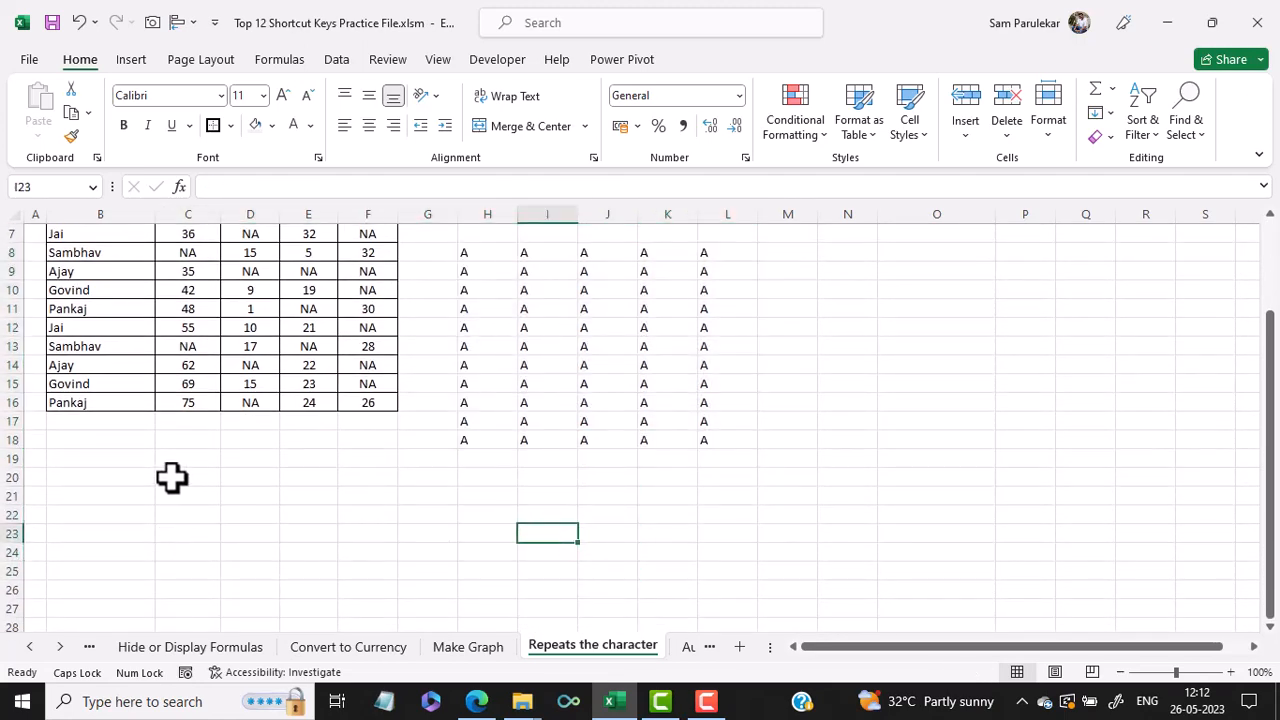
- Select C21:C24, E21:E24, G21:G24 and I21:I24 together and fill them all with OK at once
mouse_move(180, 489)
left_mouse_down()
mouse_move(194, 563)
mouse_move(198, 549)
left_mouse_up()
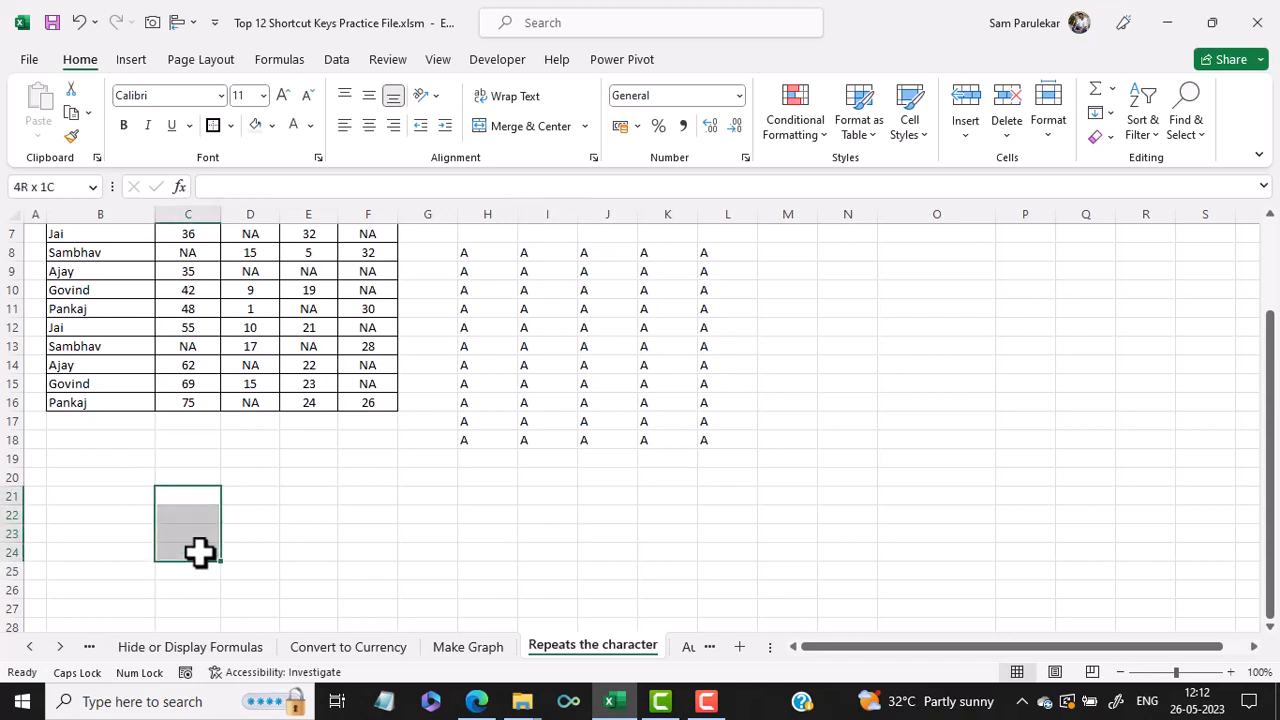
left_click(307, 497, "ctrl")
left_click_drag(307, 497, 306, 557)
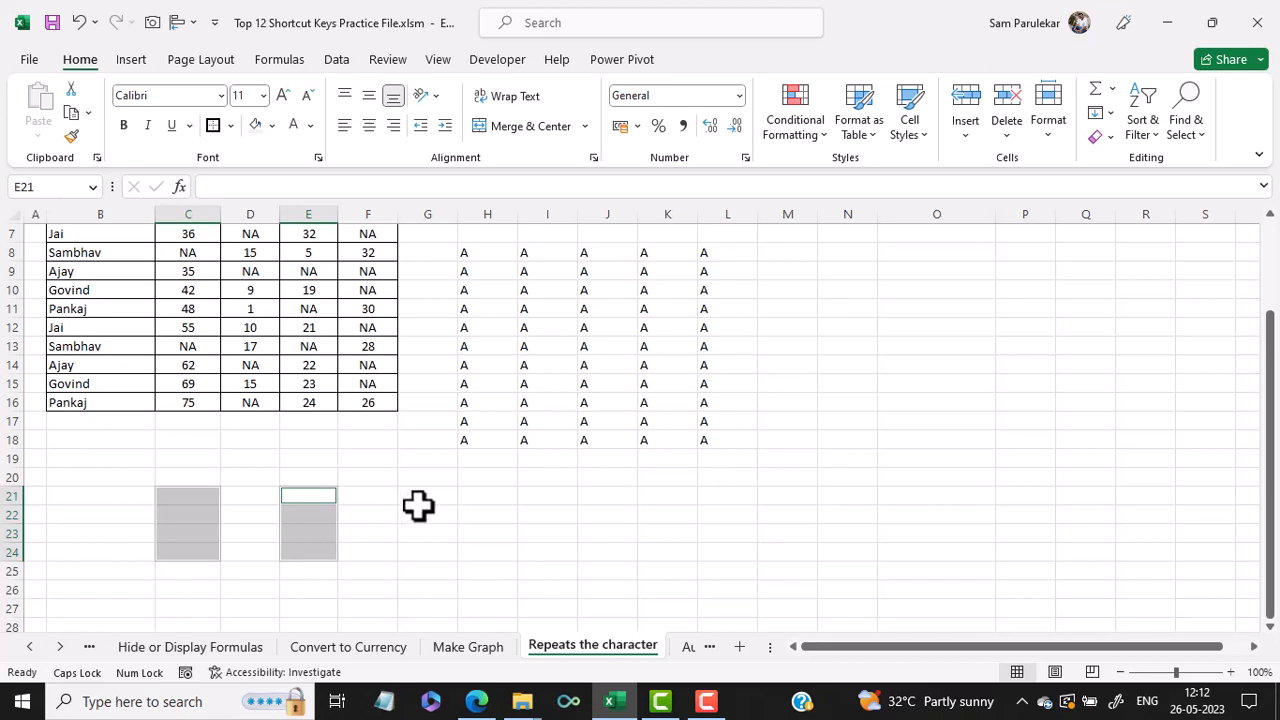
left_click_drag(422, 495, 431, 557)
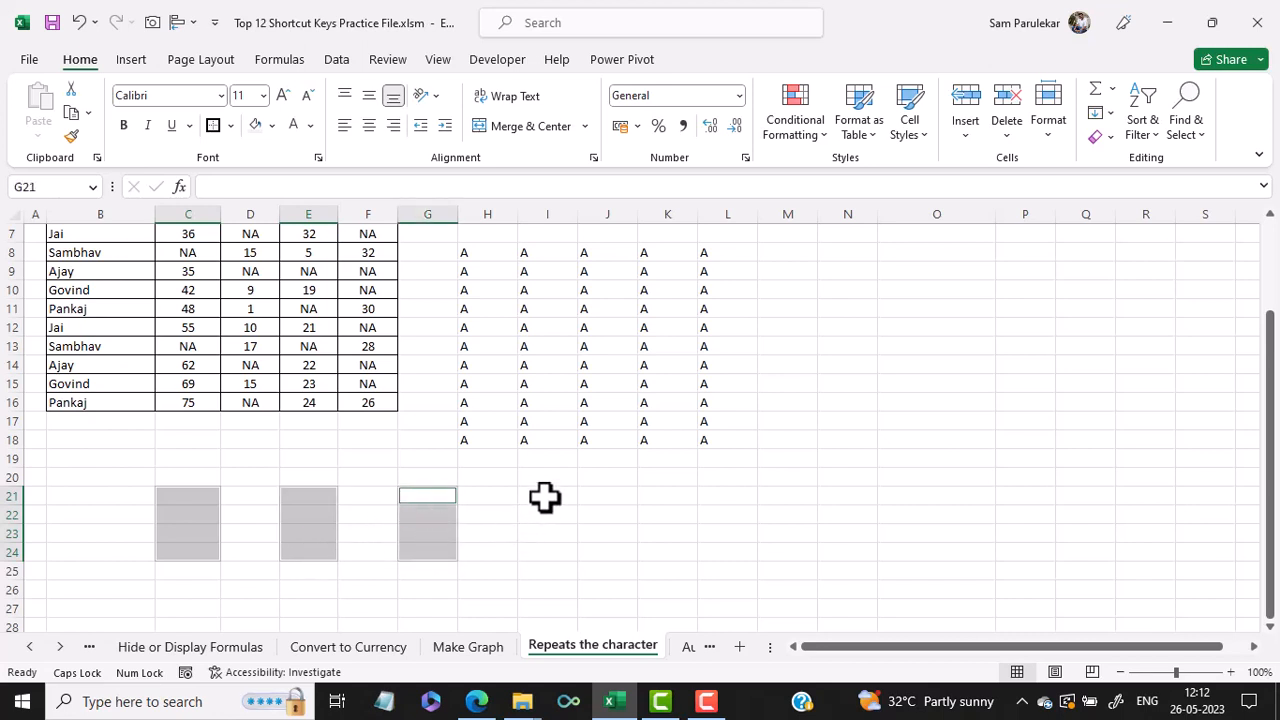
left_click_drag(543, 497, 545, 554)
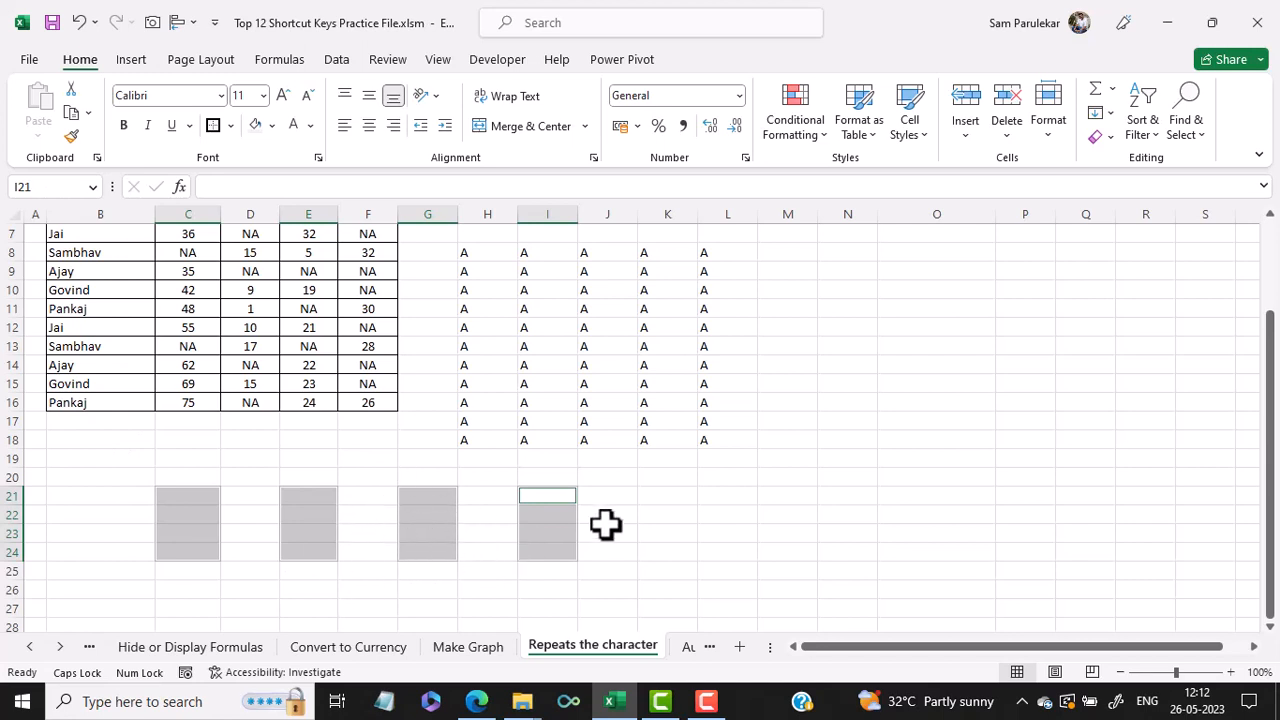
type("OK")
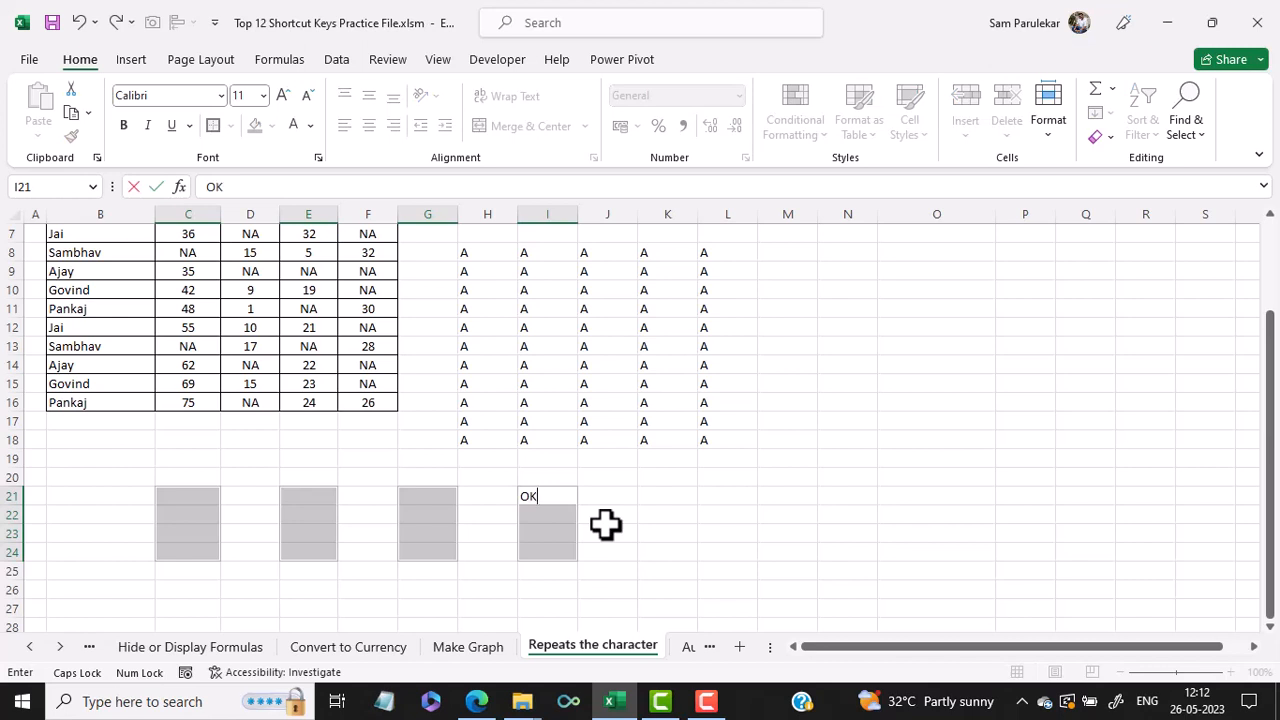
key("ctrl+Return")
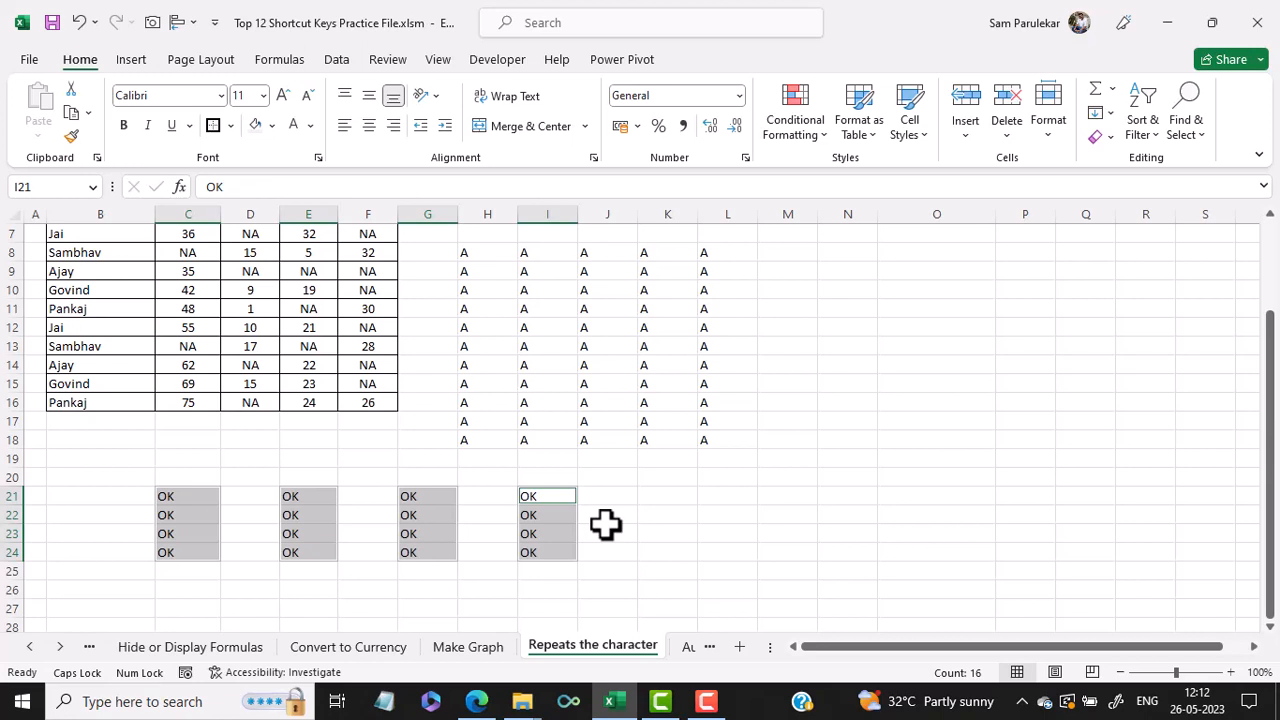
scroll(637, 523, "up", 2)
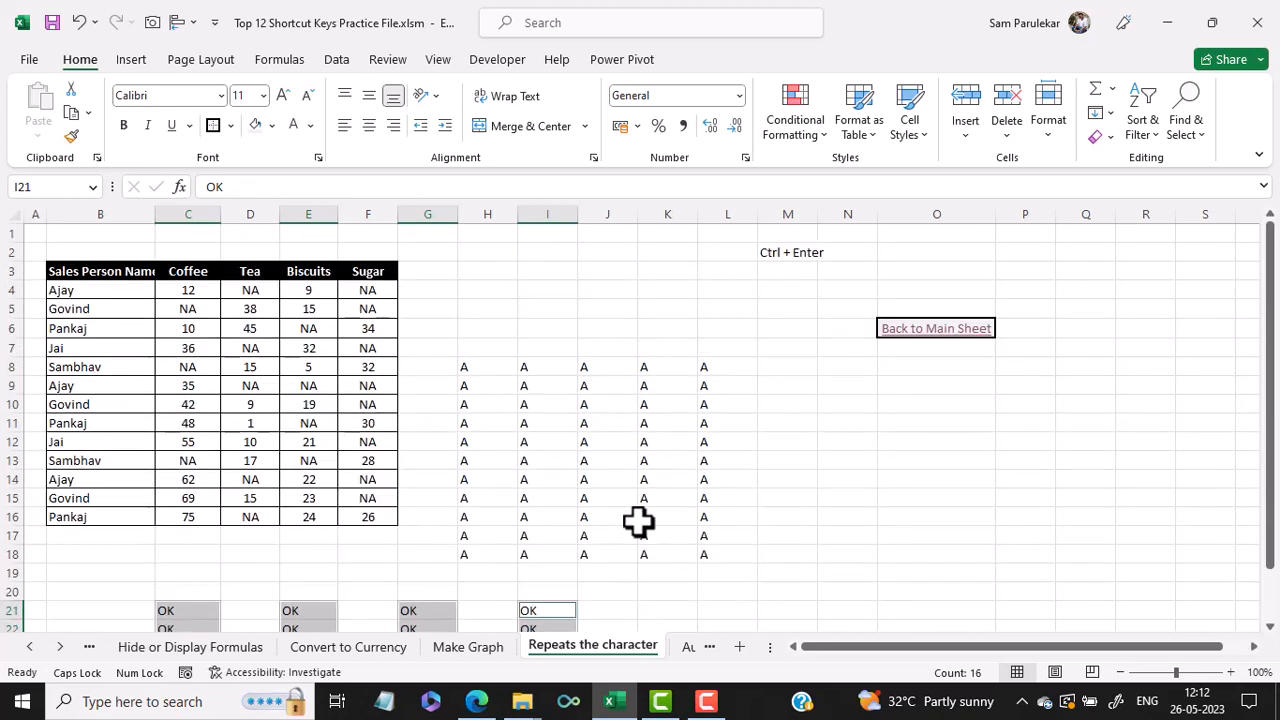
left_click(857, 476)
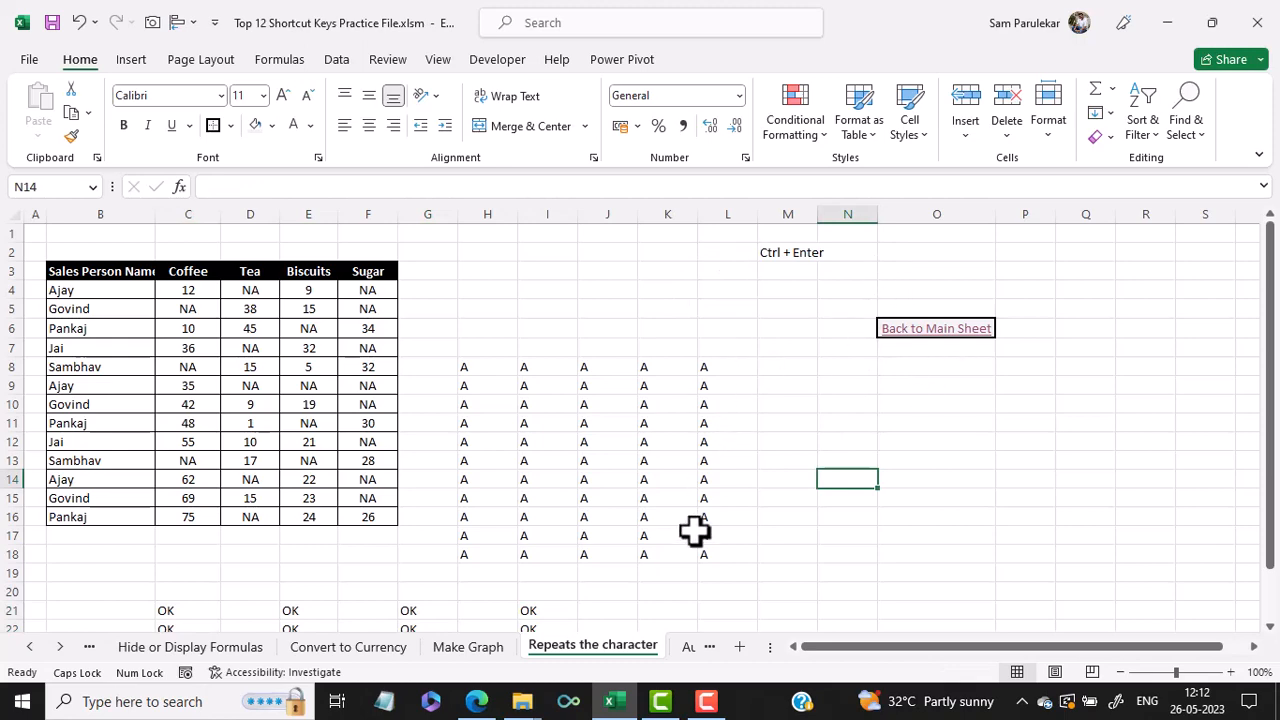
- Open the Autosum example sheet and clear the Sales A and Sales B totals in C14 and D14
left_click(941, 334)
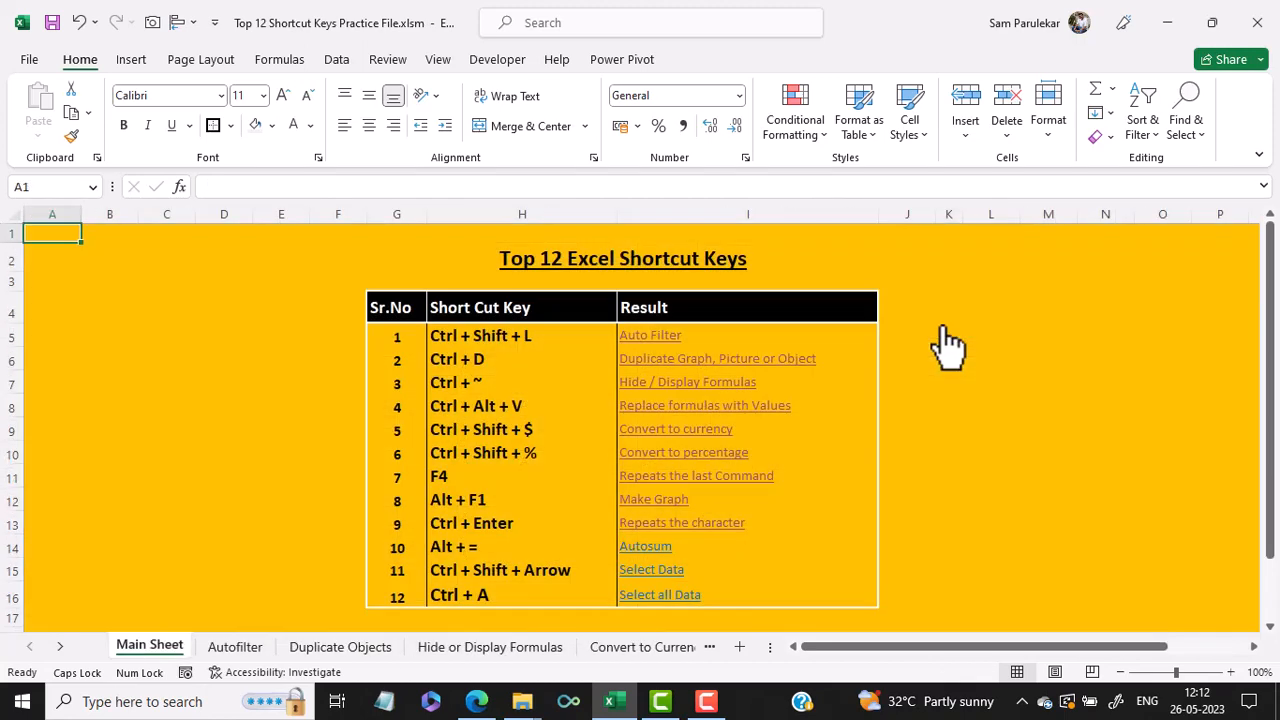
left_click(666, 568)
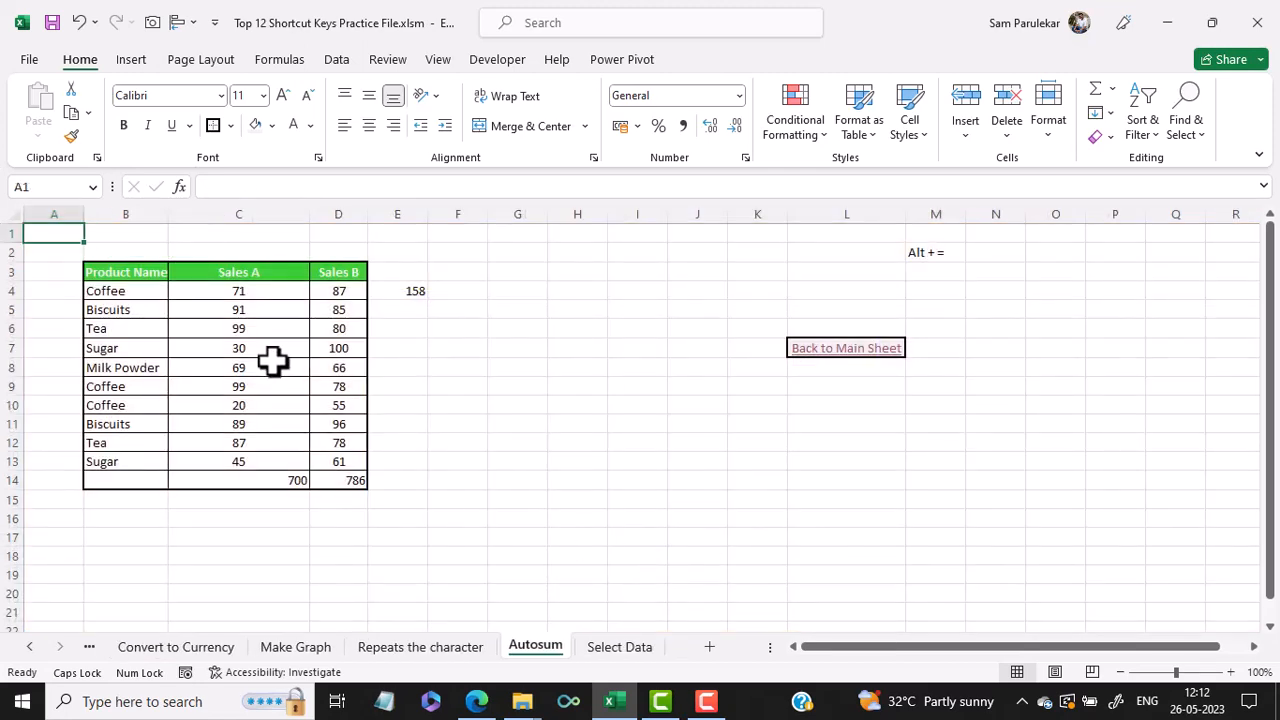
left_click(288, 477)
key("Delete")
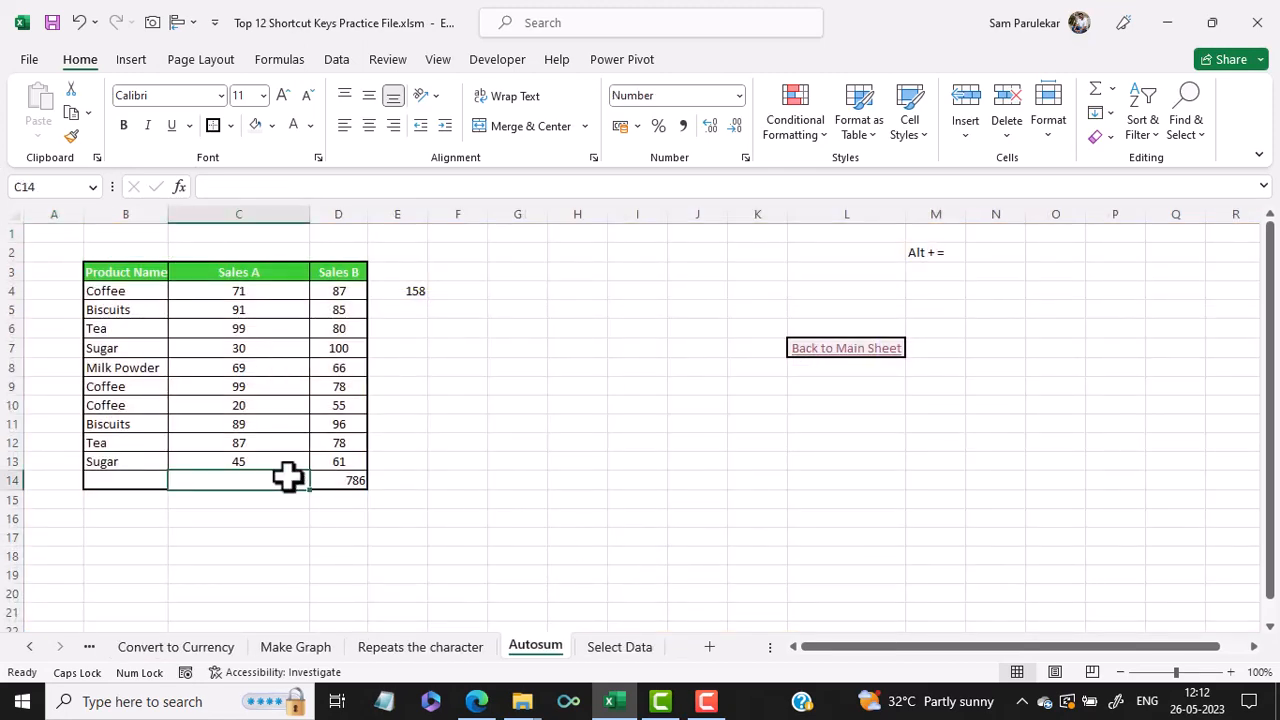
left_click(338, 474)
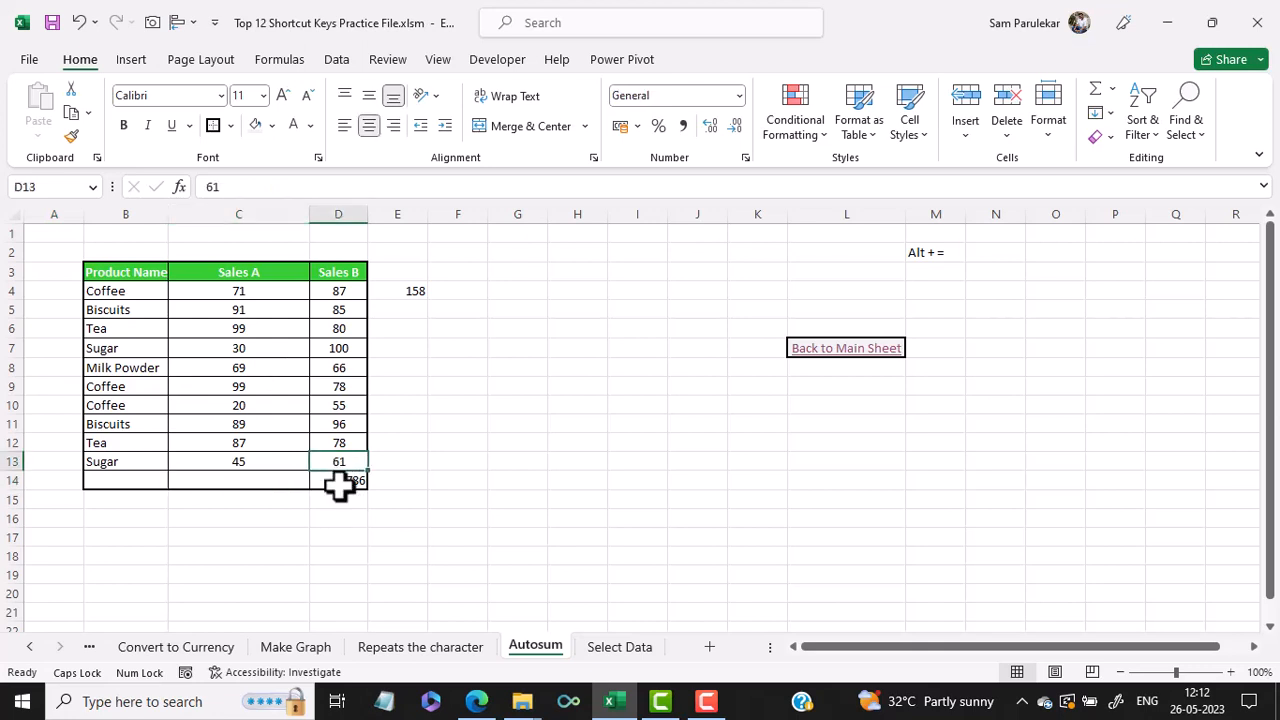
key("Delete")
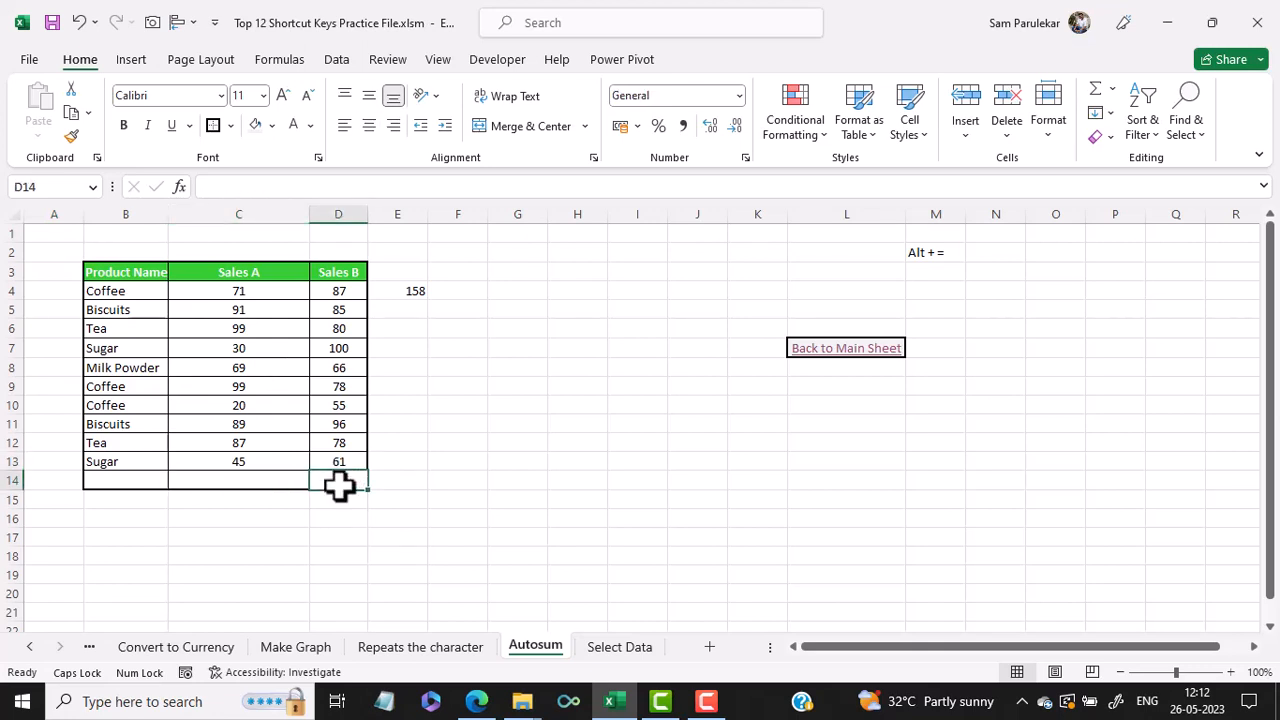
- Insert AutoSum totals for the Sales A column in C14 and the Sales B column in D14
left_click(257, 476)
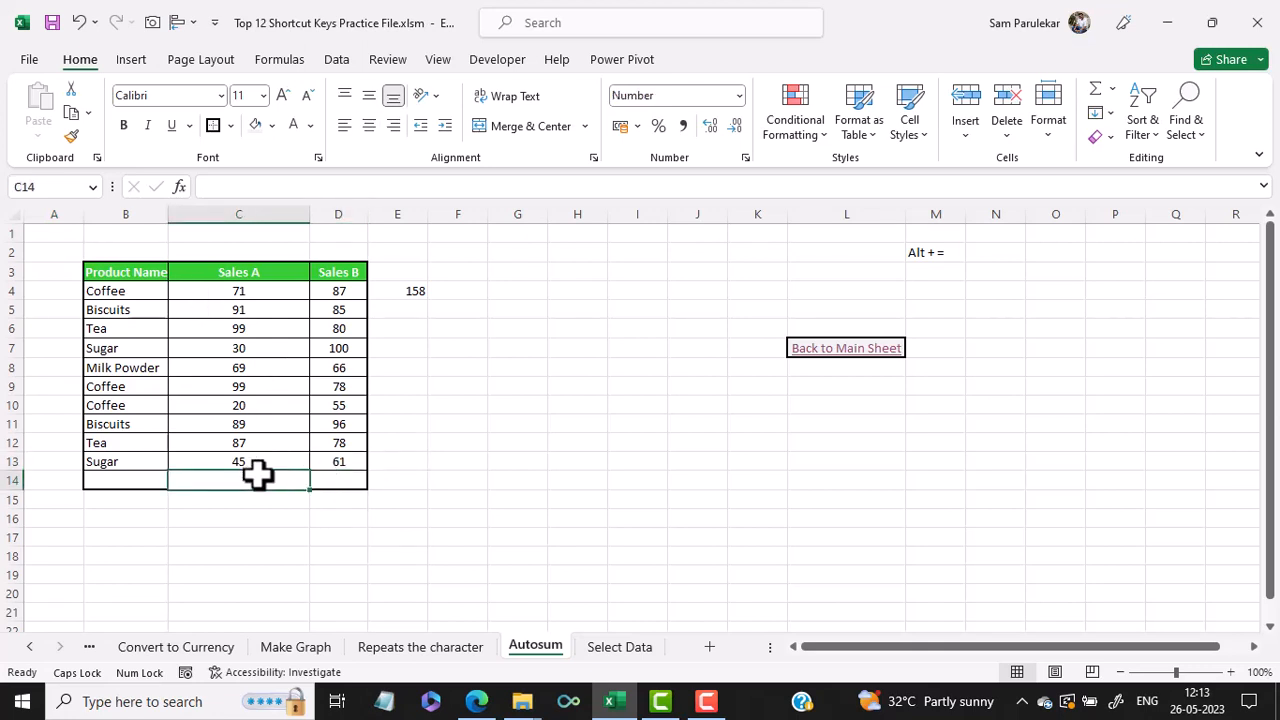
key("alt+equal")
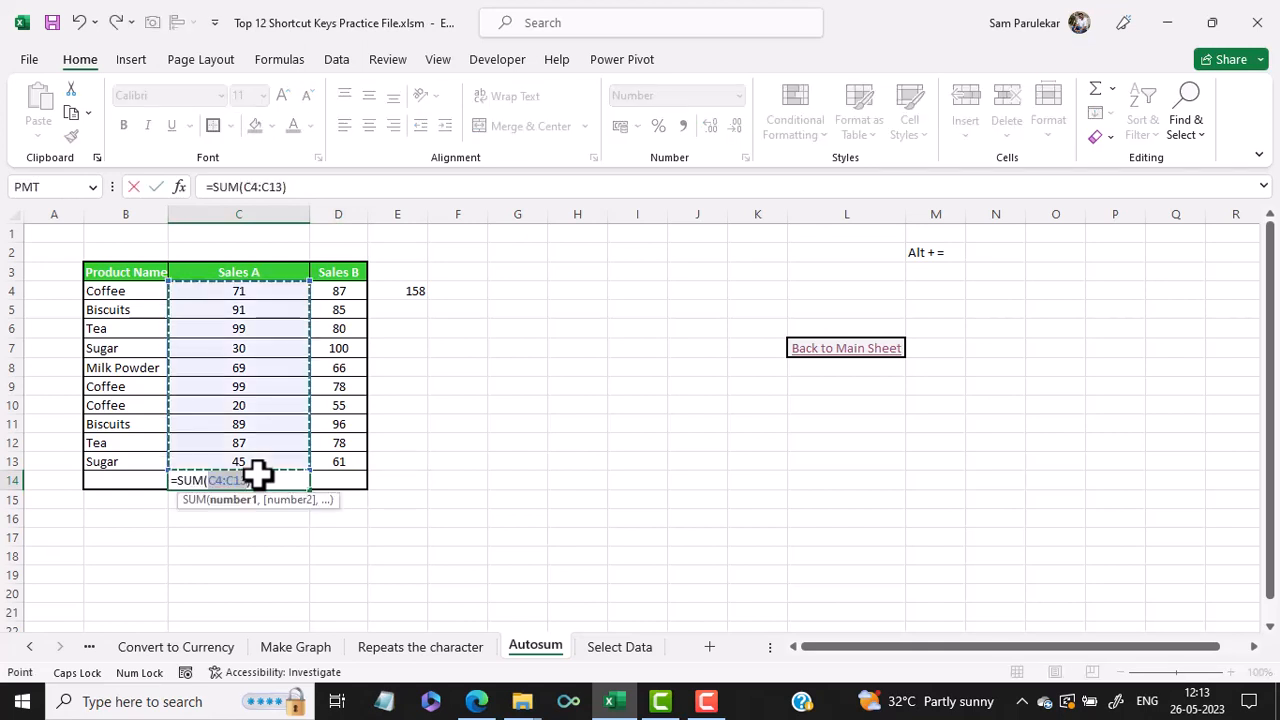
key("Return")
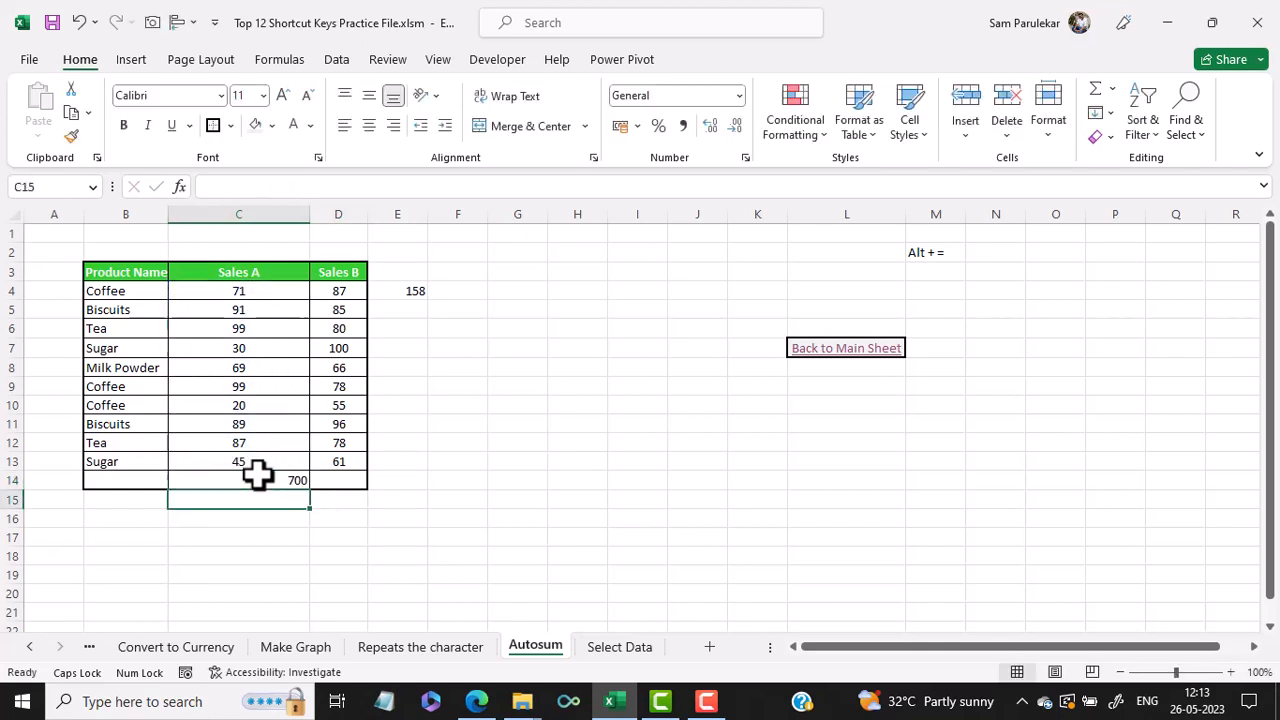
left_click(329, 474)
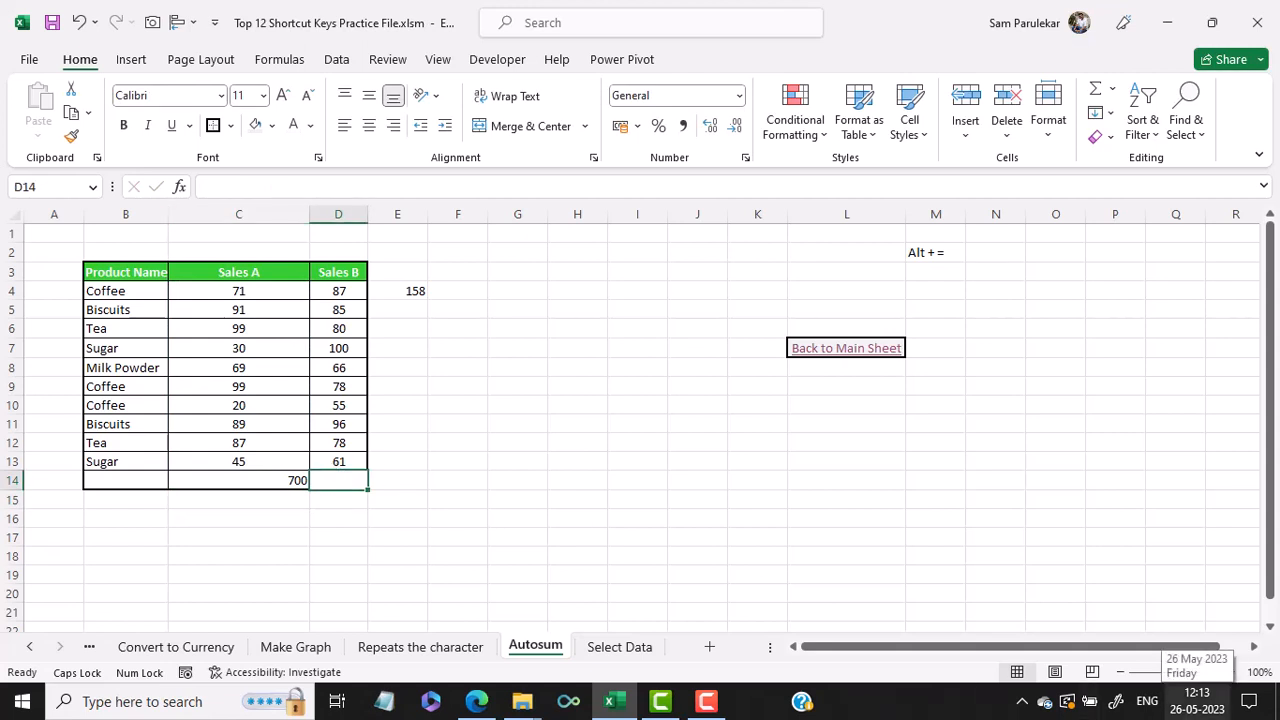
key("alt+equal")
key("Return")
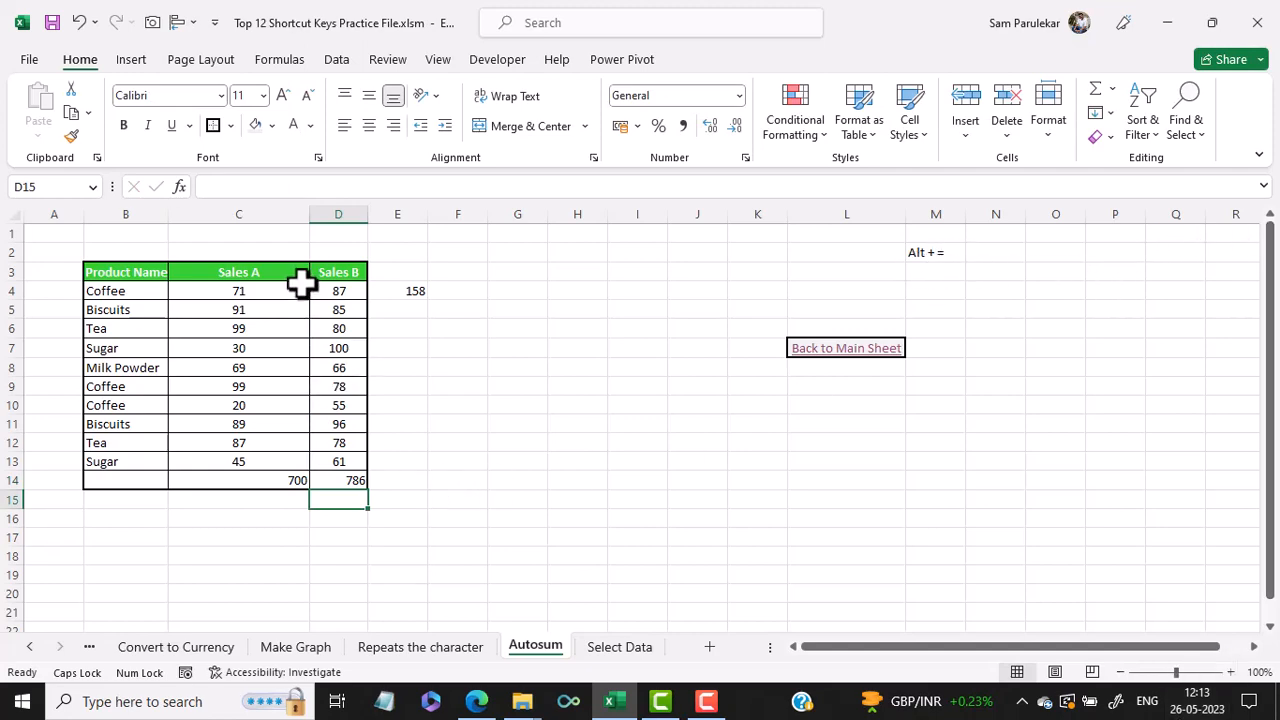
- Open the Select Data example and jump to the bottom, top and edges of the data table from the Sales Value header
left_click(824, 350)
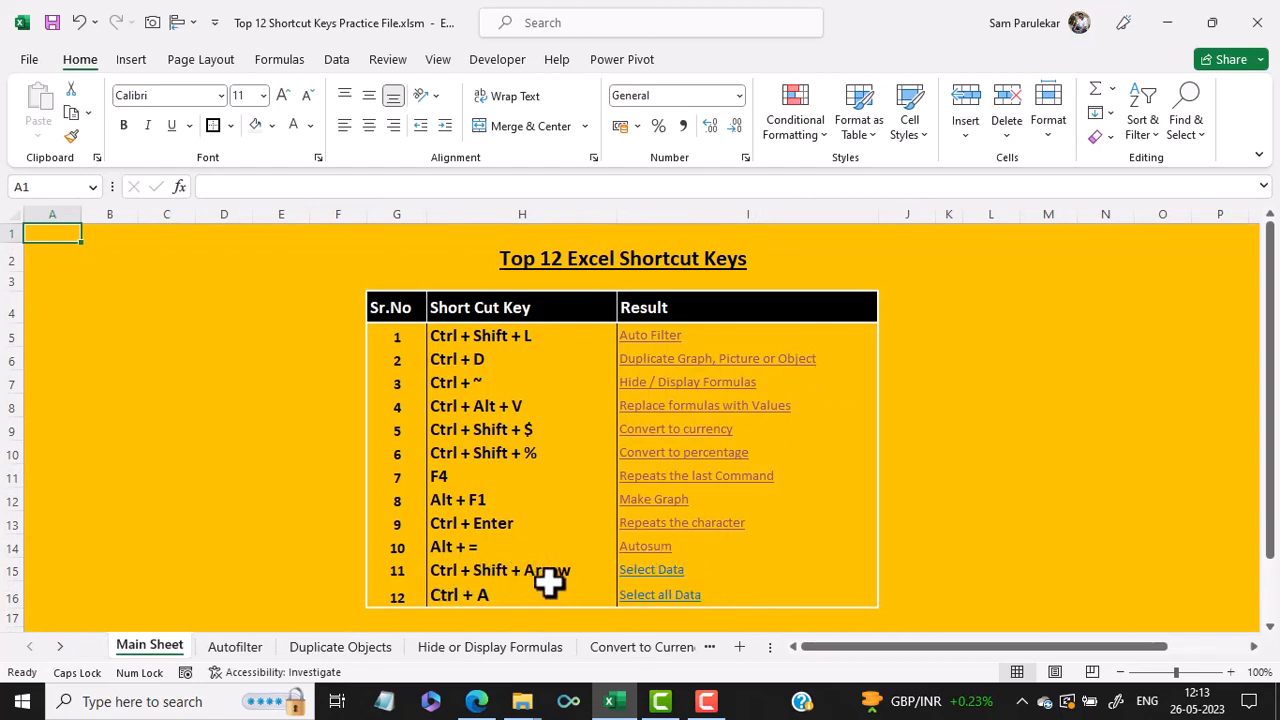
left_click(647, 575)
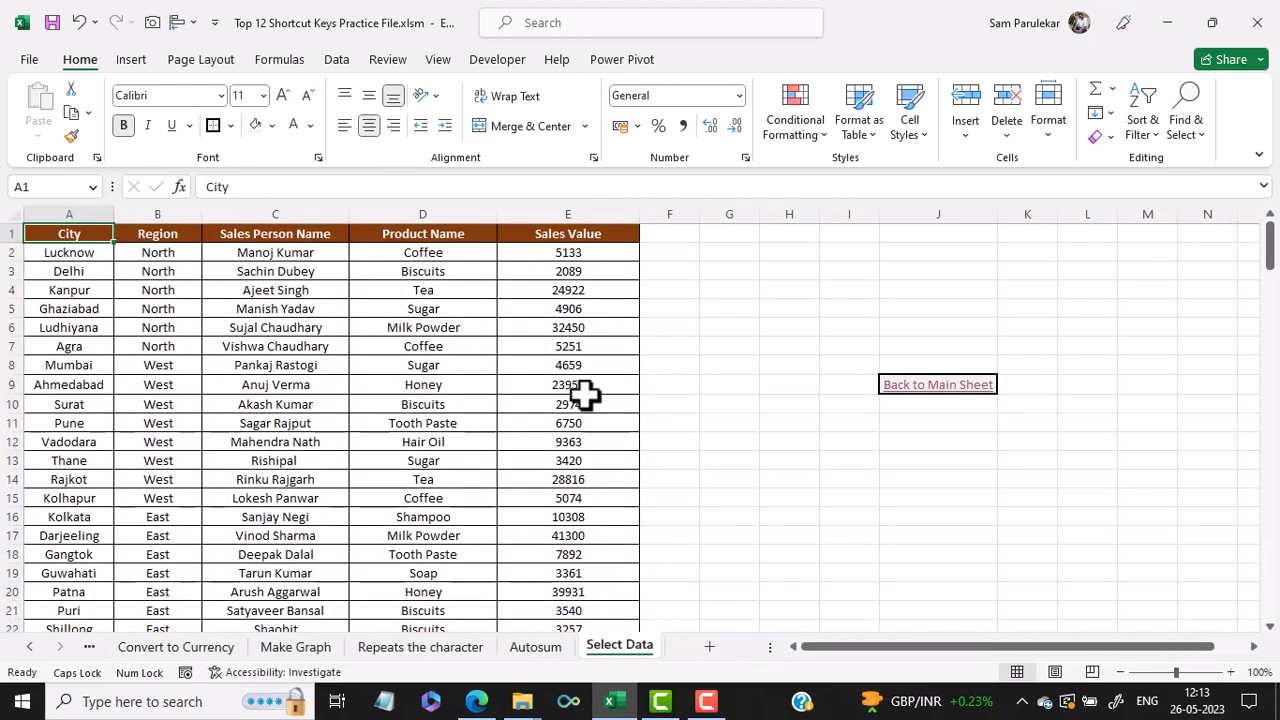
left_click(581, 234)
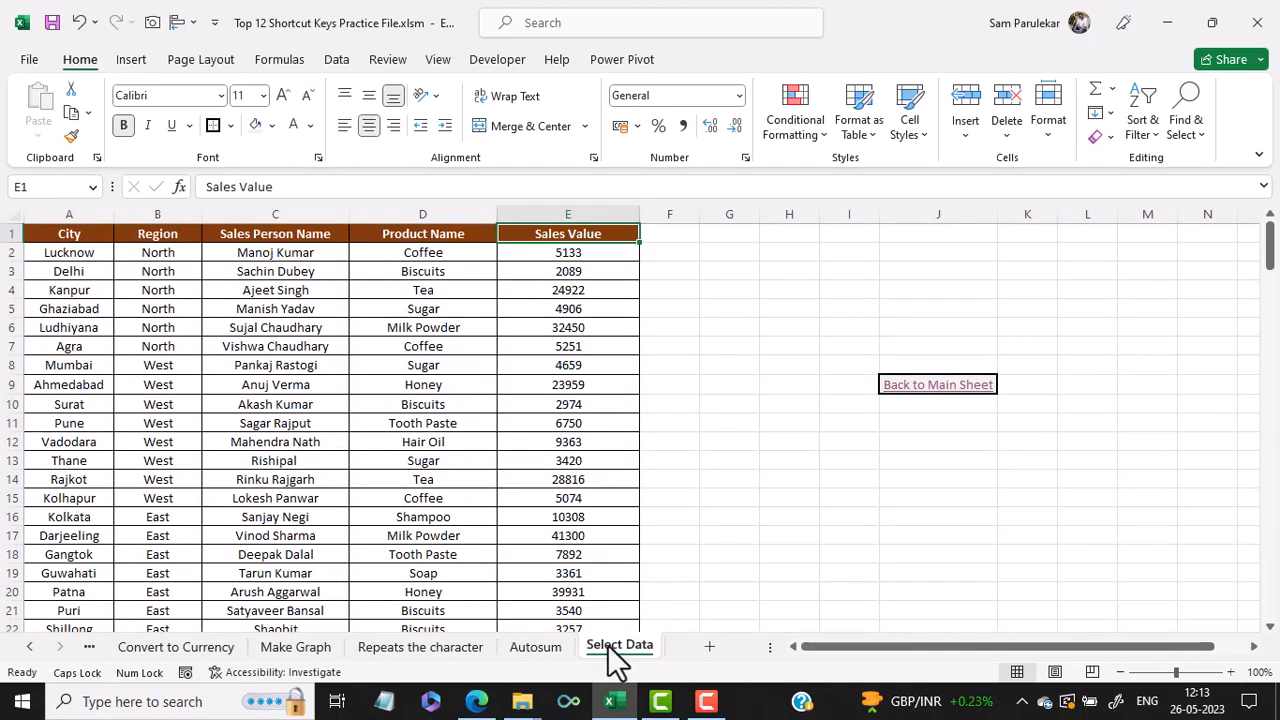
key("ctrl+Down")
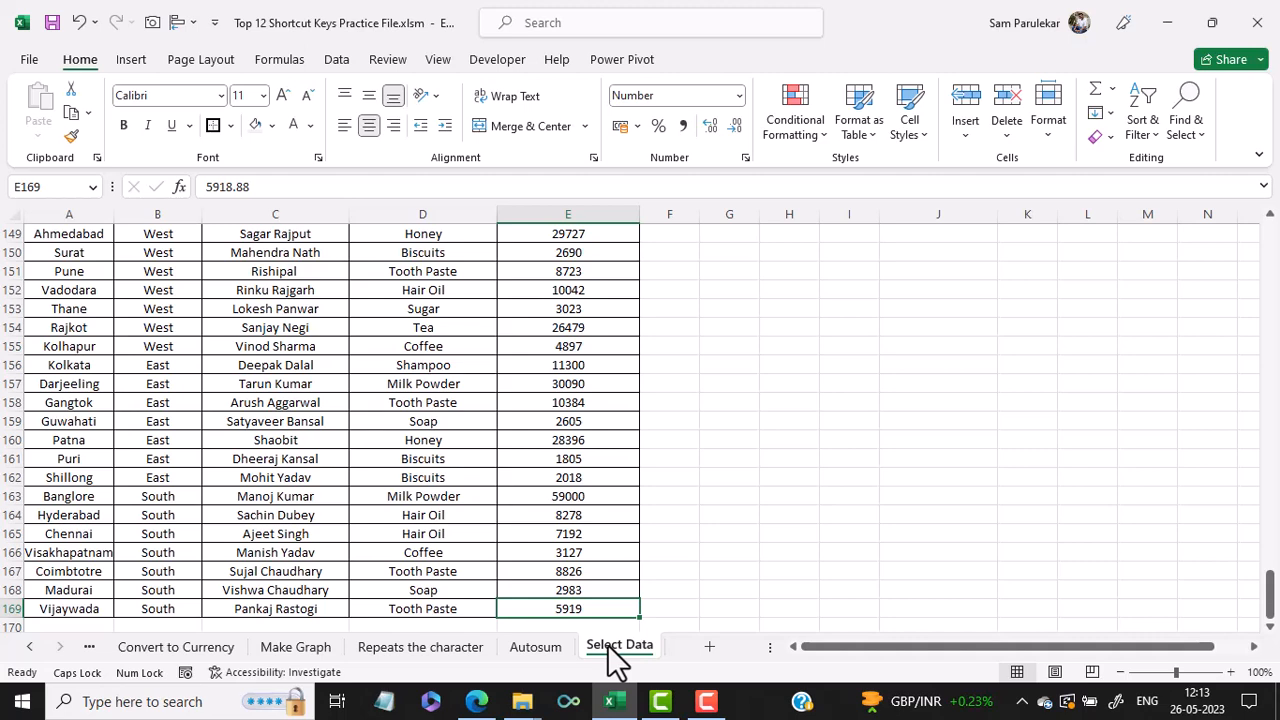
key("ctrl+Up")
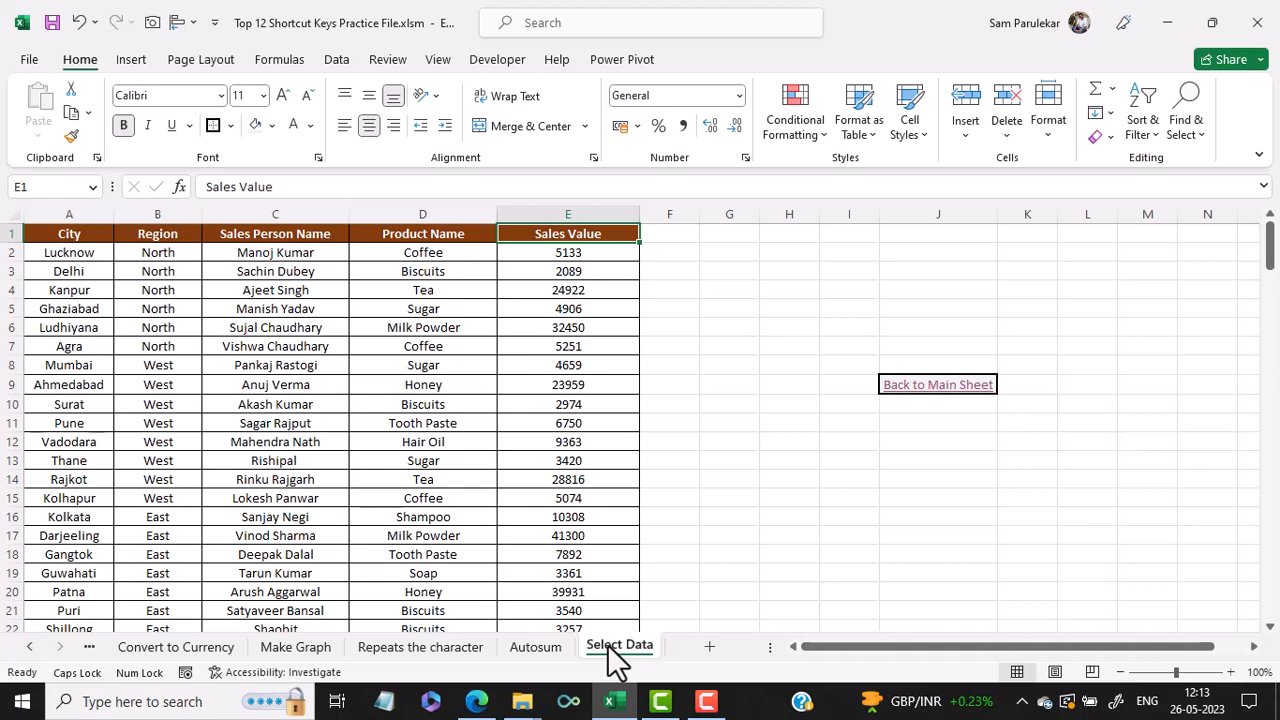
key("ctrl+Home")
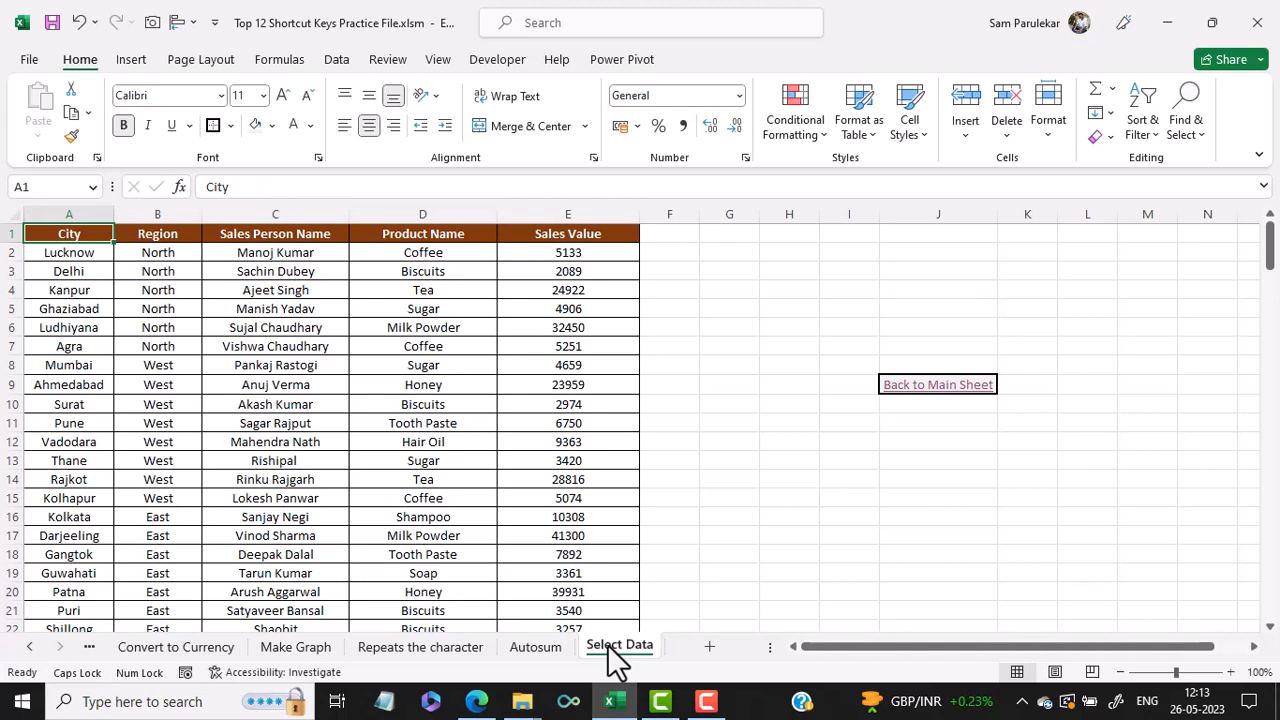
key("ctrl+Right")
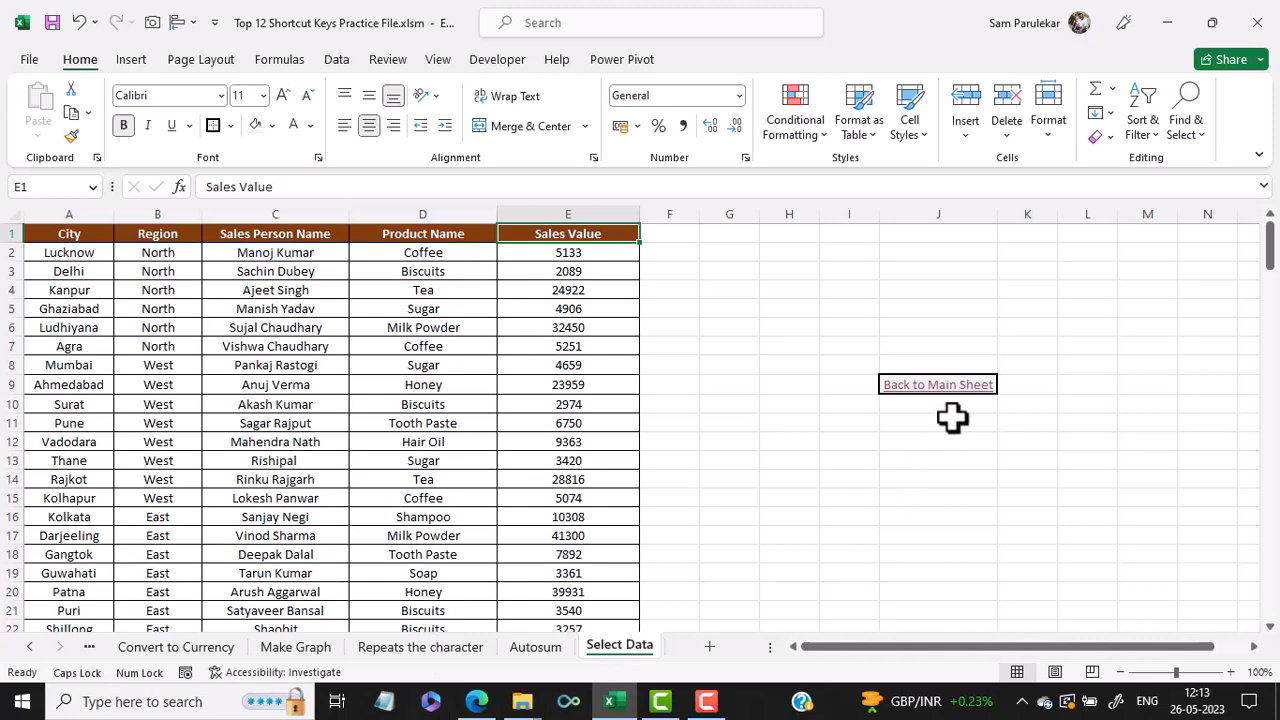
- Reopen the Select Data sheet and extend a selection from the Sales Value header down and left to cover A1:E169
left_click(948, 387)
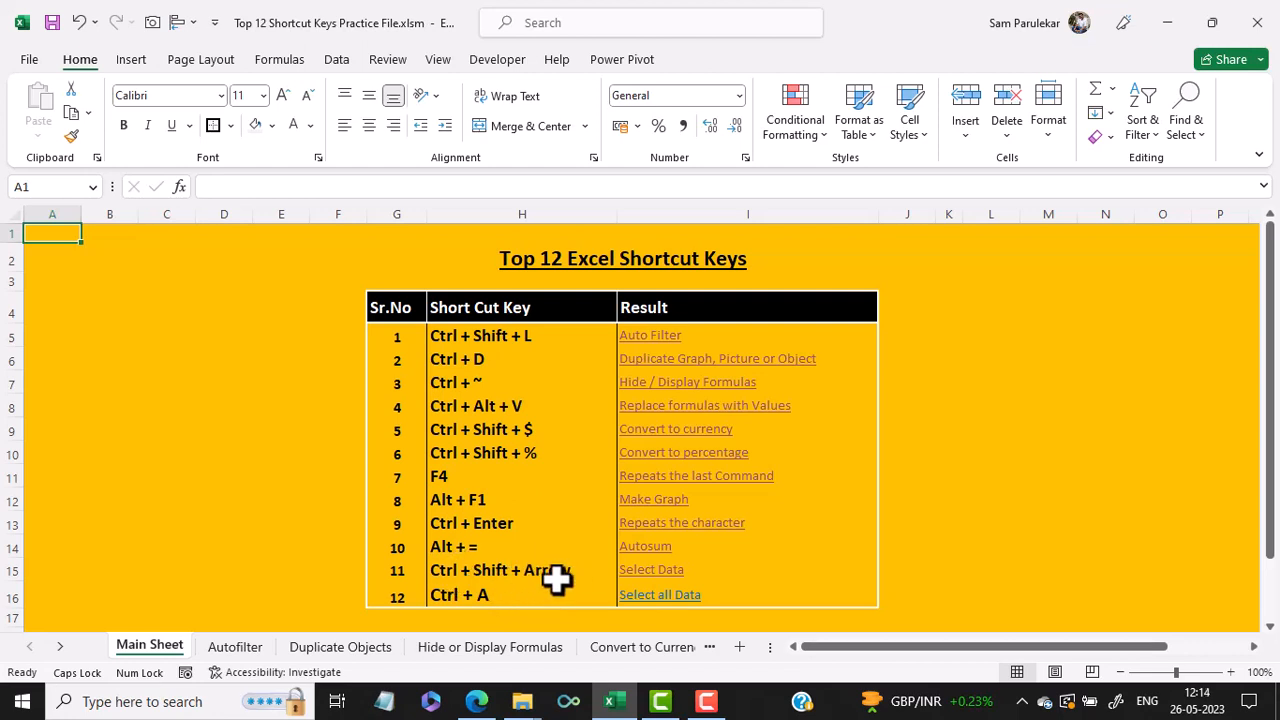
left_click(664, 578)
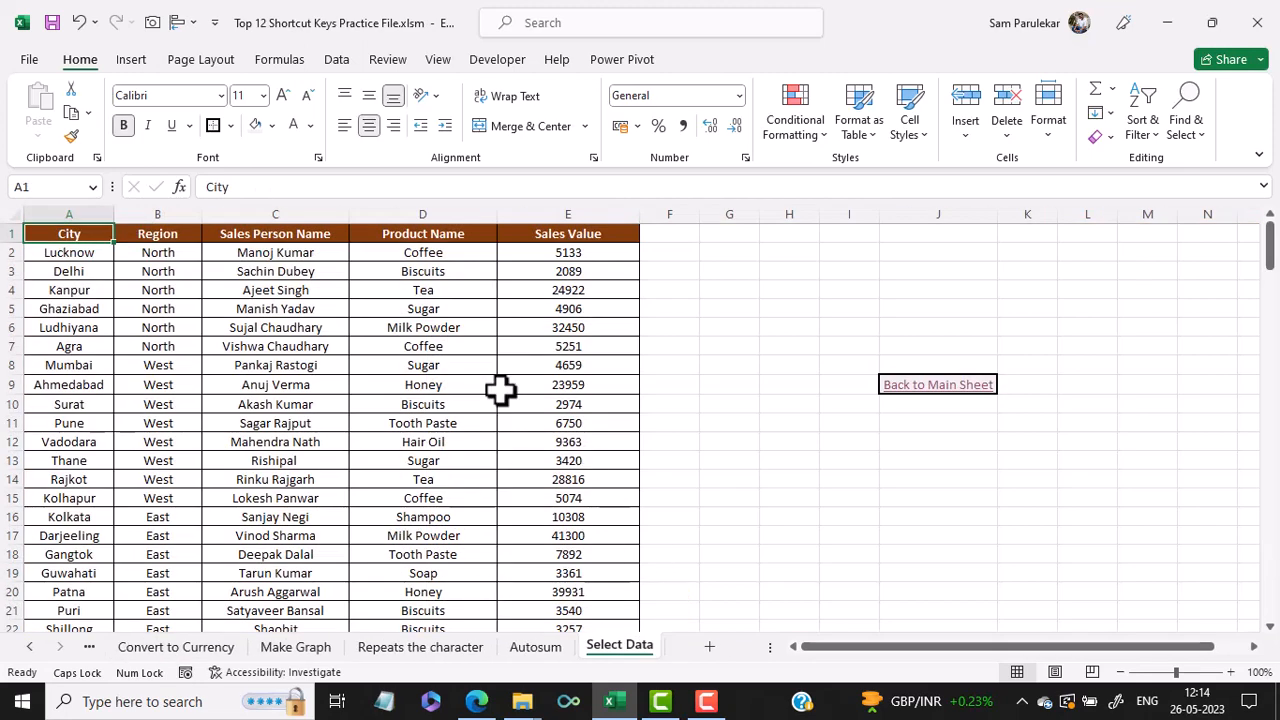
left_click(578, 236)
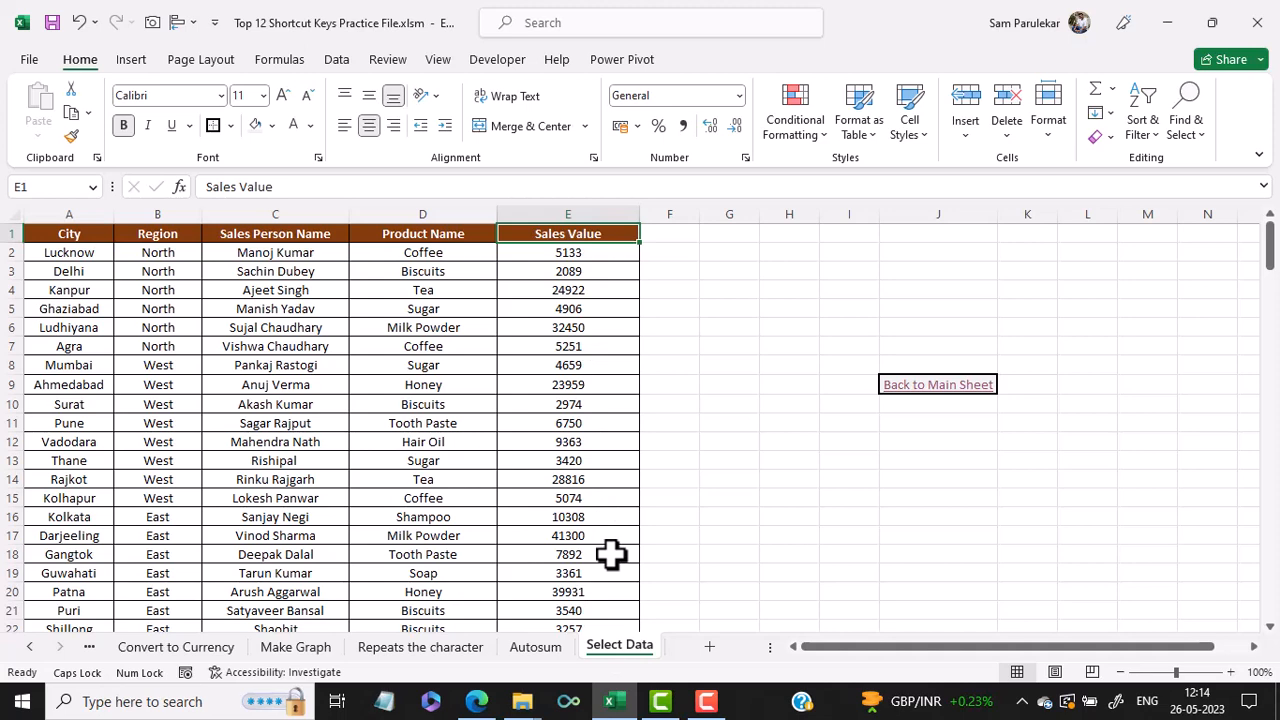
key("ctrl+shift+Down")
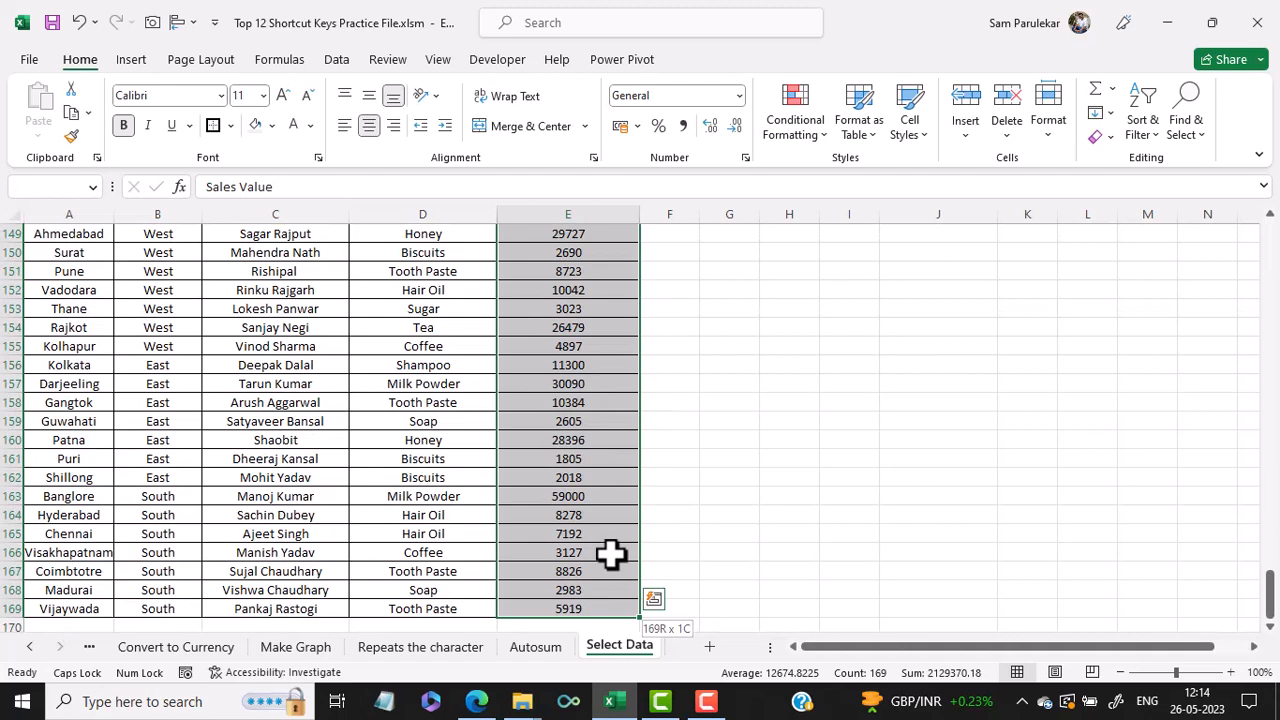
key("ctrl+shift+Left")
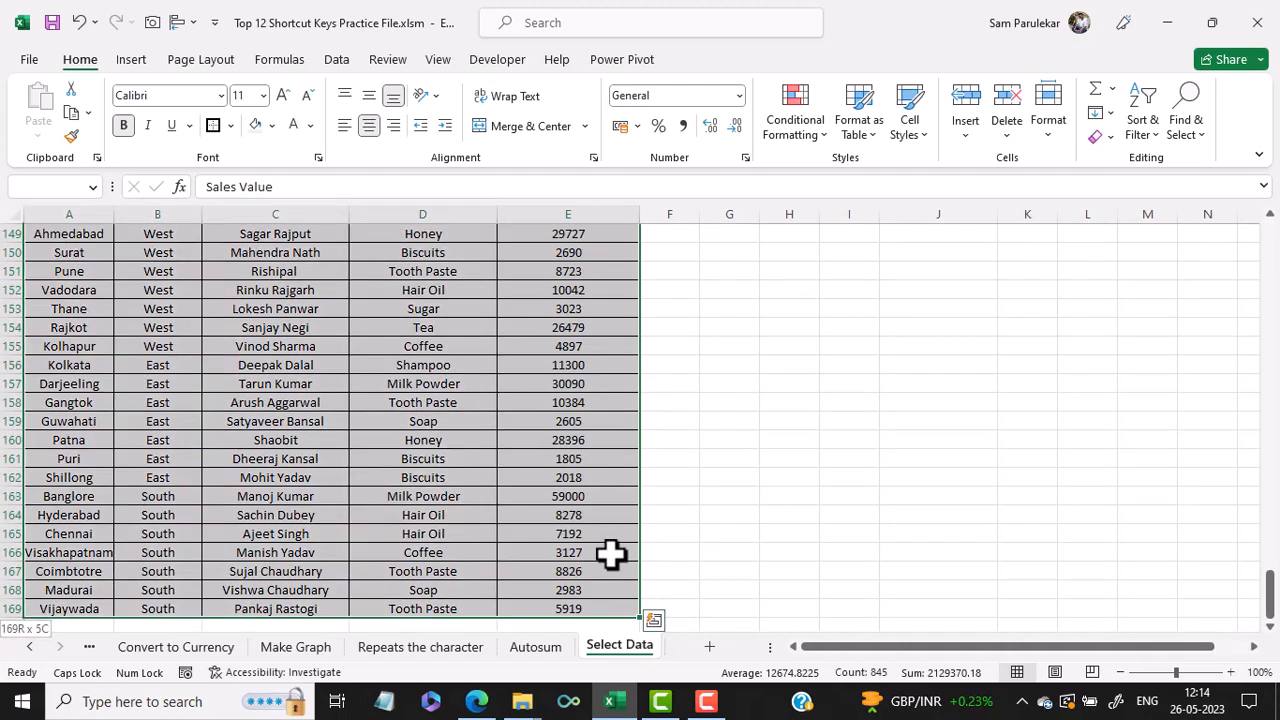
- Select the whole data table from a cell inside it, then go back to the Main Sheet
scroll(560, 420, "up", 16)
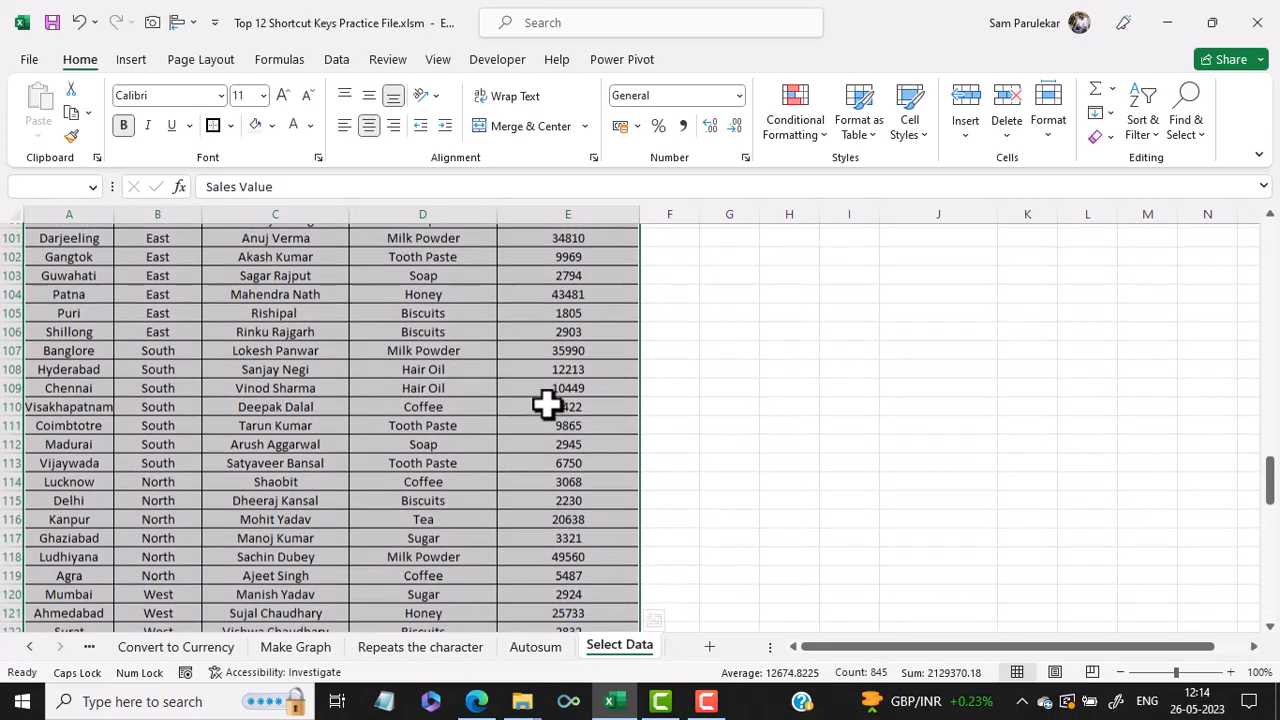
left_click(848, 382)
scroll(543, 405, "up", 4)
scroll(543, 405, "up", 15)
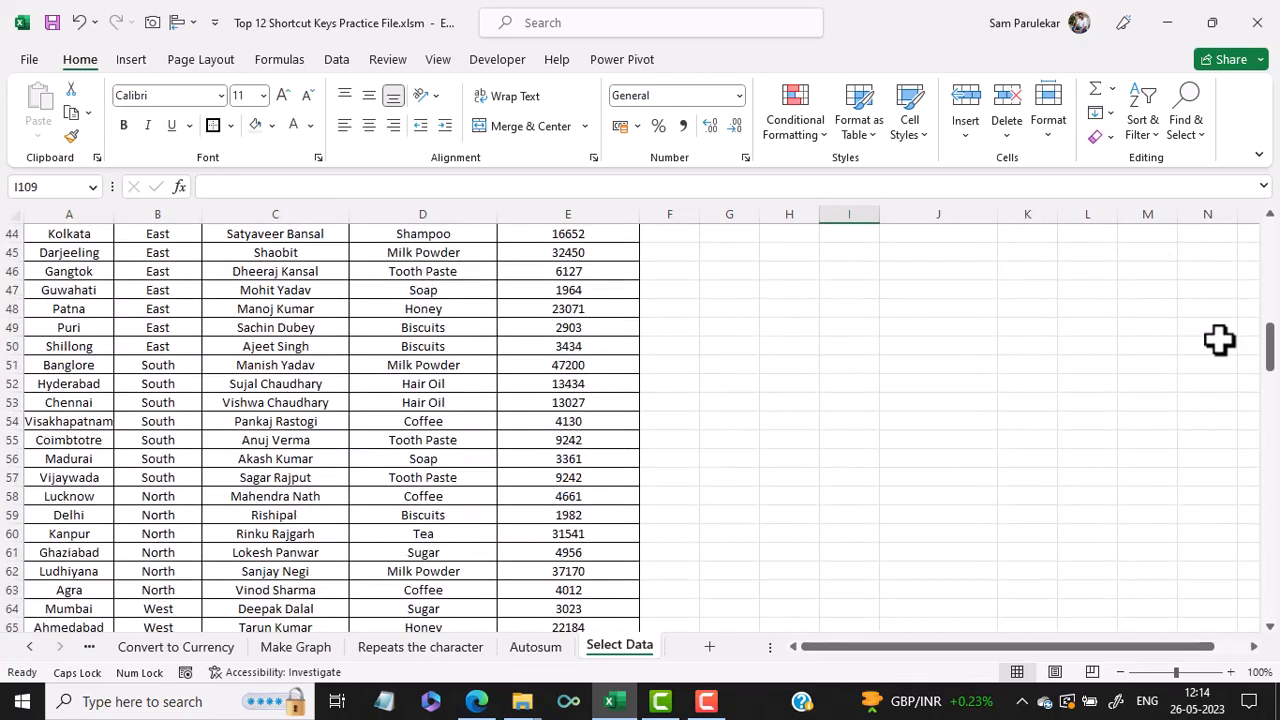
left_click_drag(1268, 345, 1268, 238)
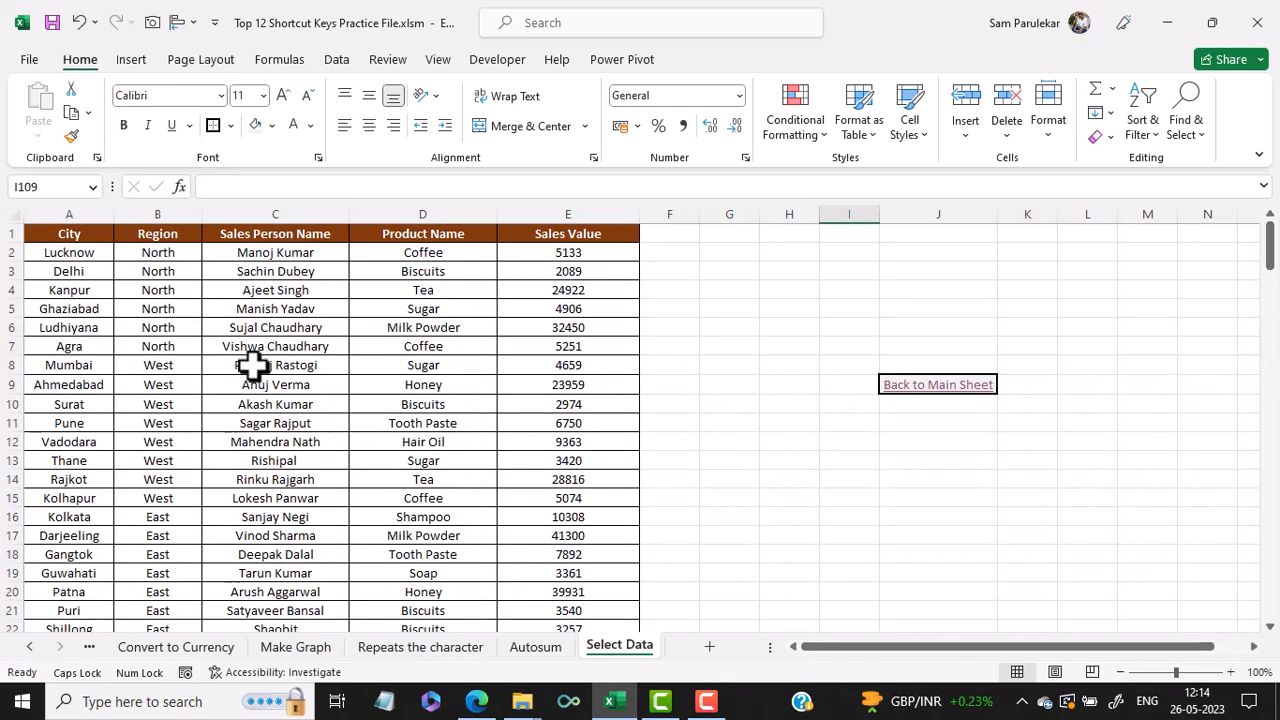
left_click(371, 363)
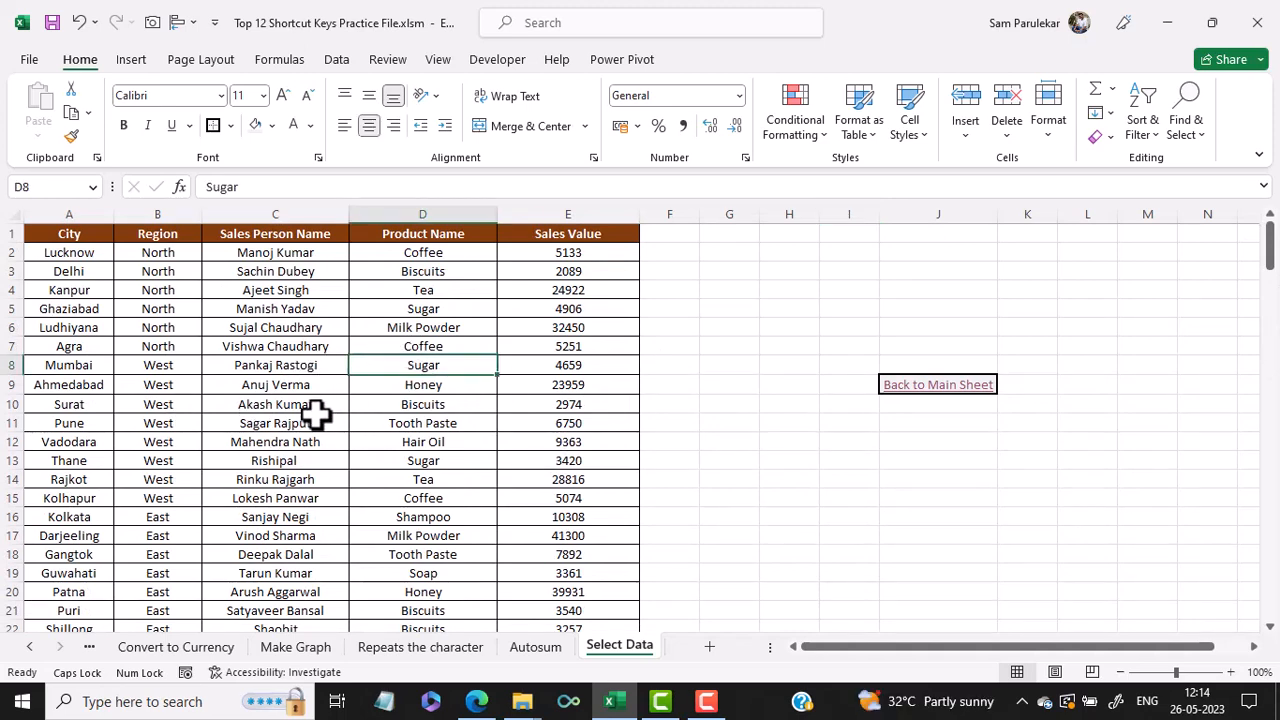
key("ctrl+a")
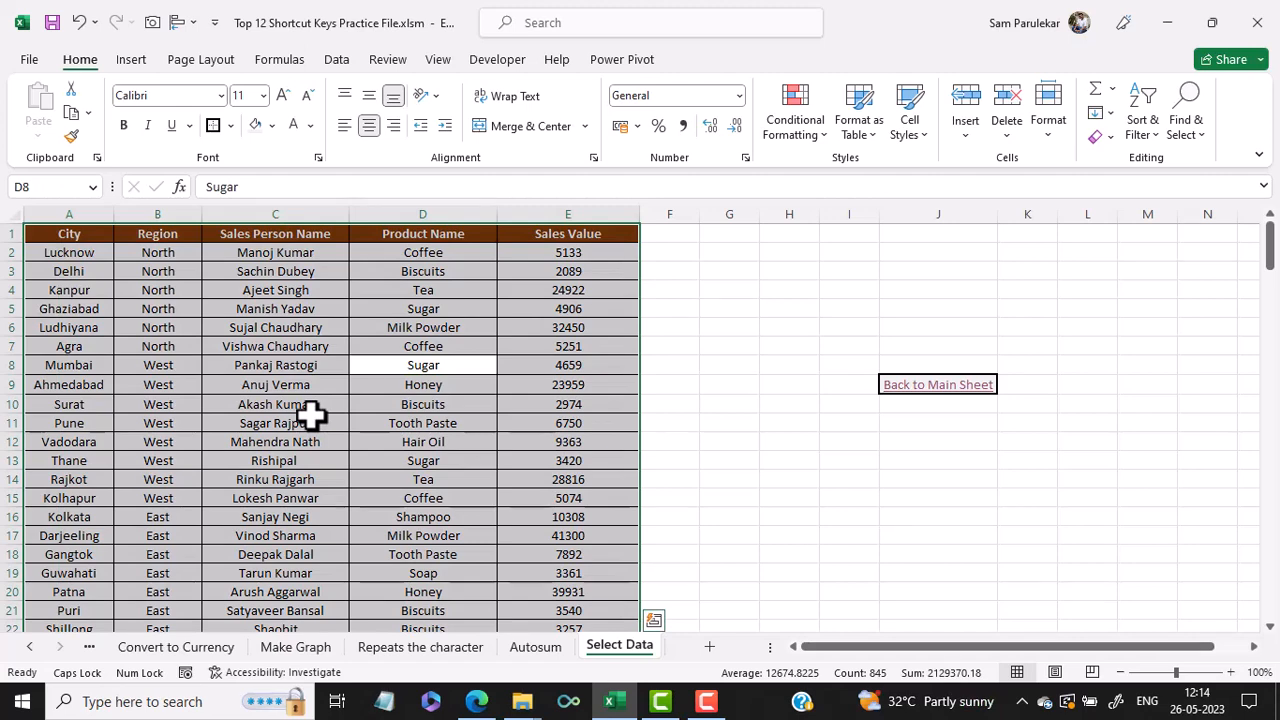
left_click(789, 480)
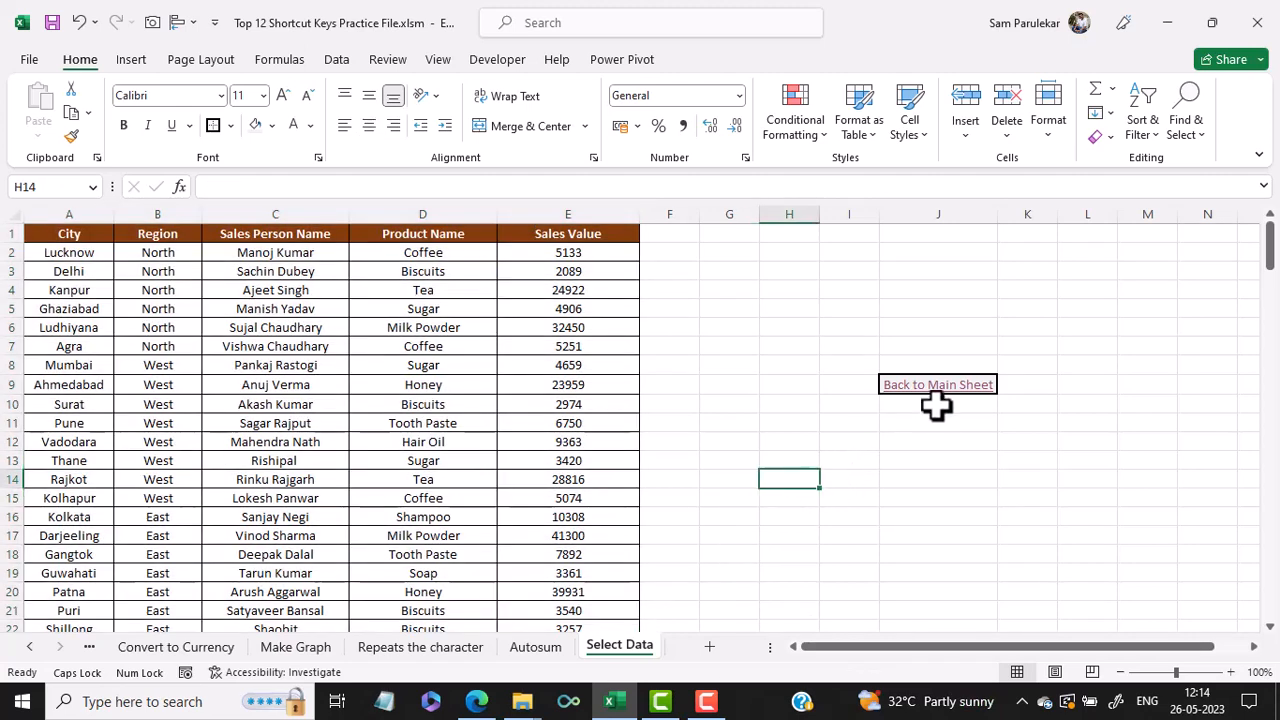
left_click(946, 389)
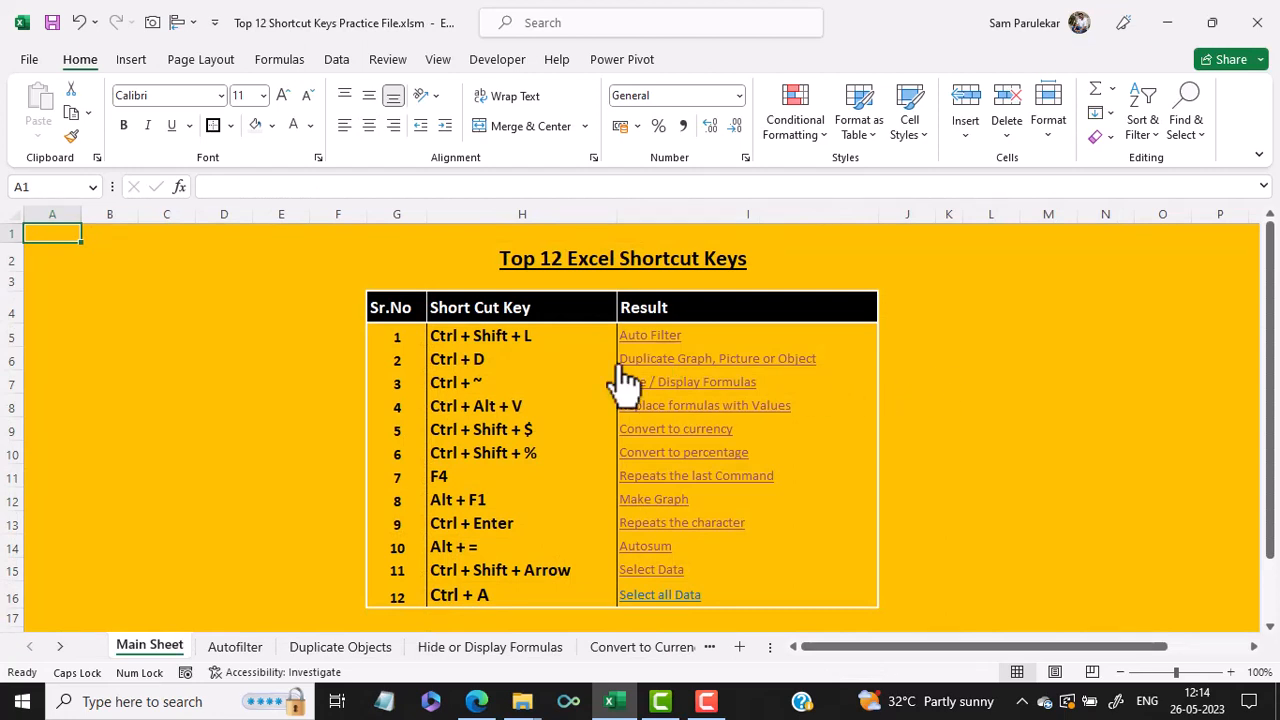